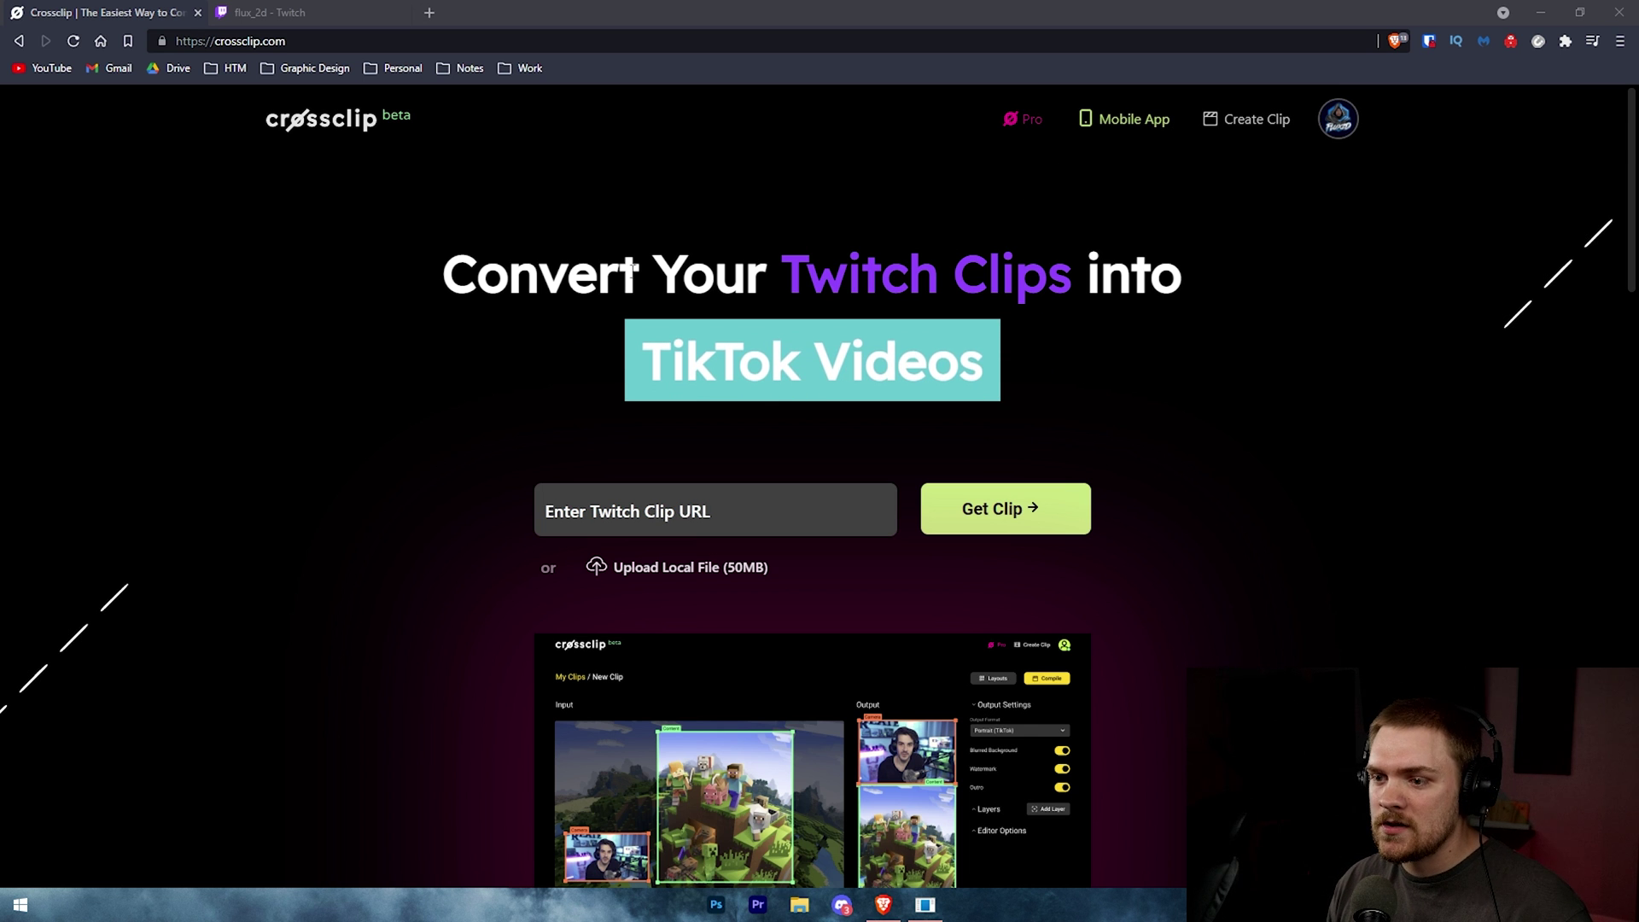
# Step: Open the Twitch channel's Videos page filtered to show only clips
pyautogui.click(281, 10)
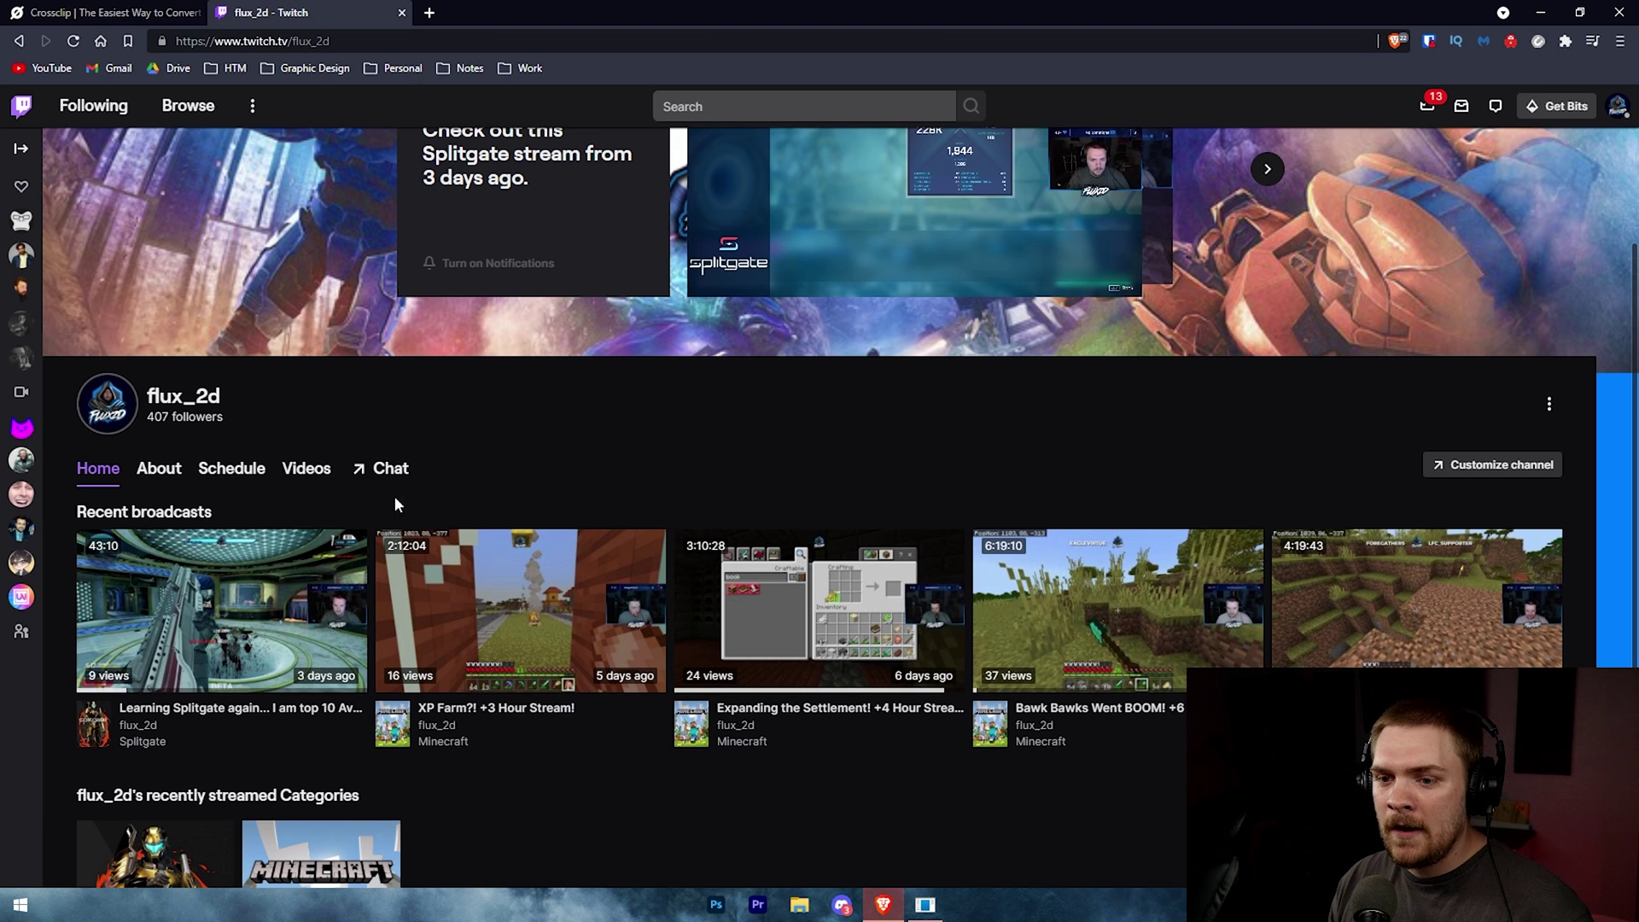
pyautogui.click(300, 478)
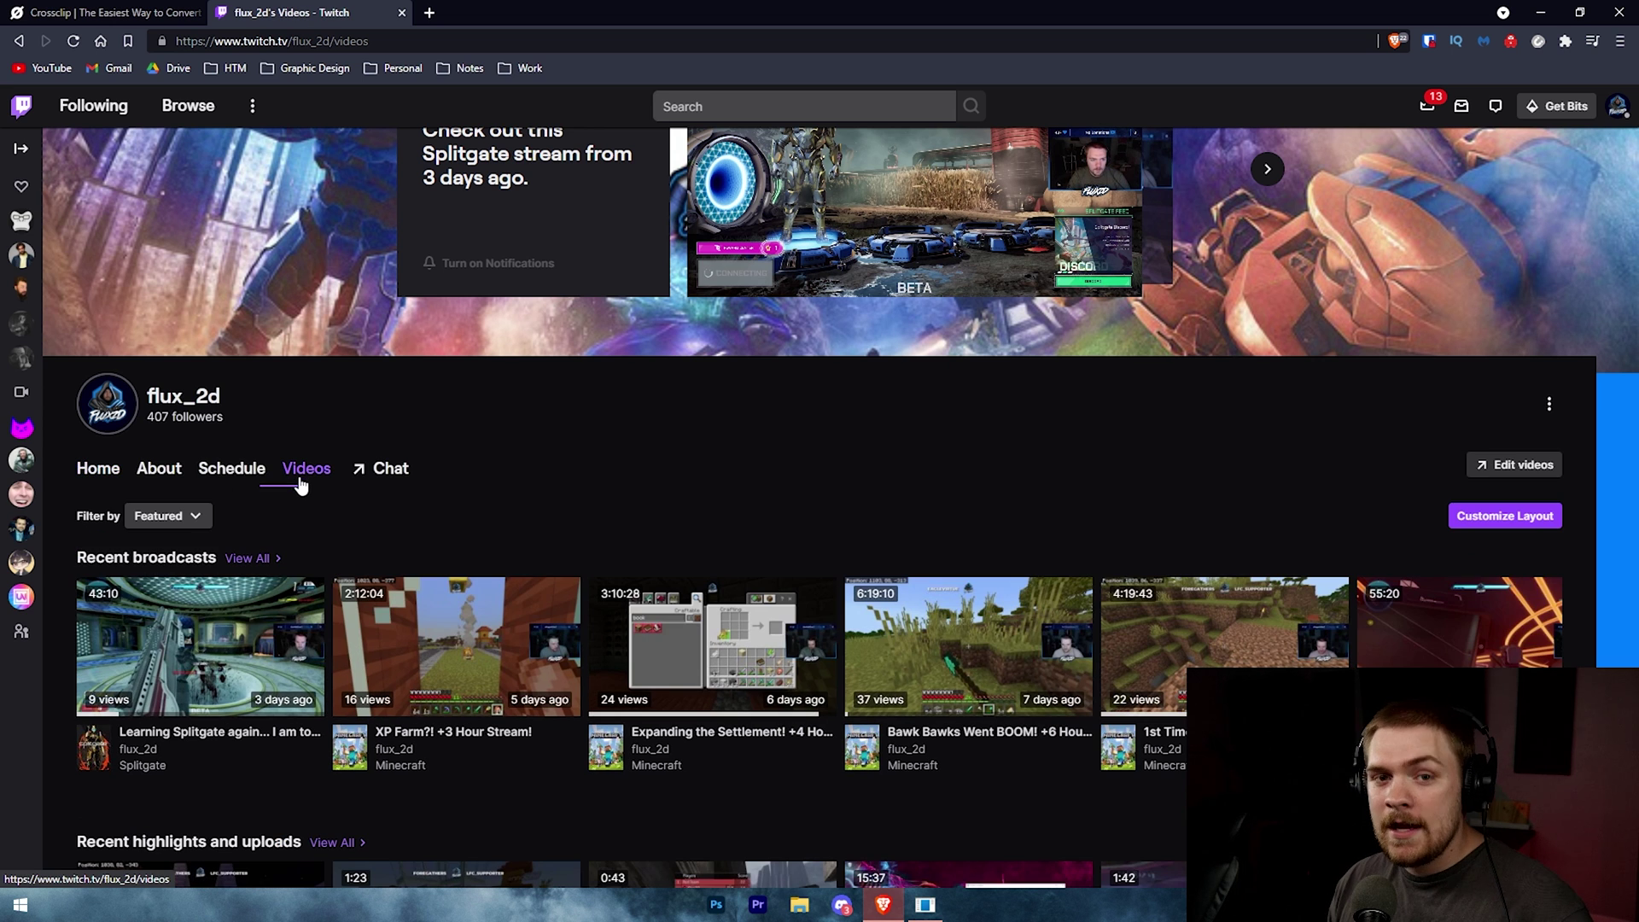
pyautogui.click(183, 516)
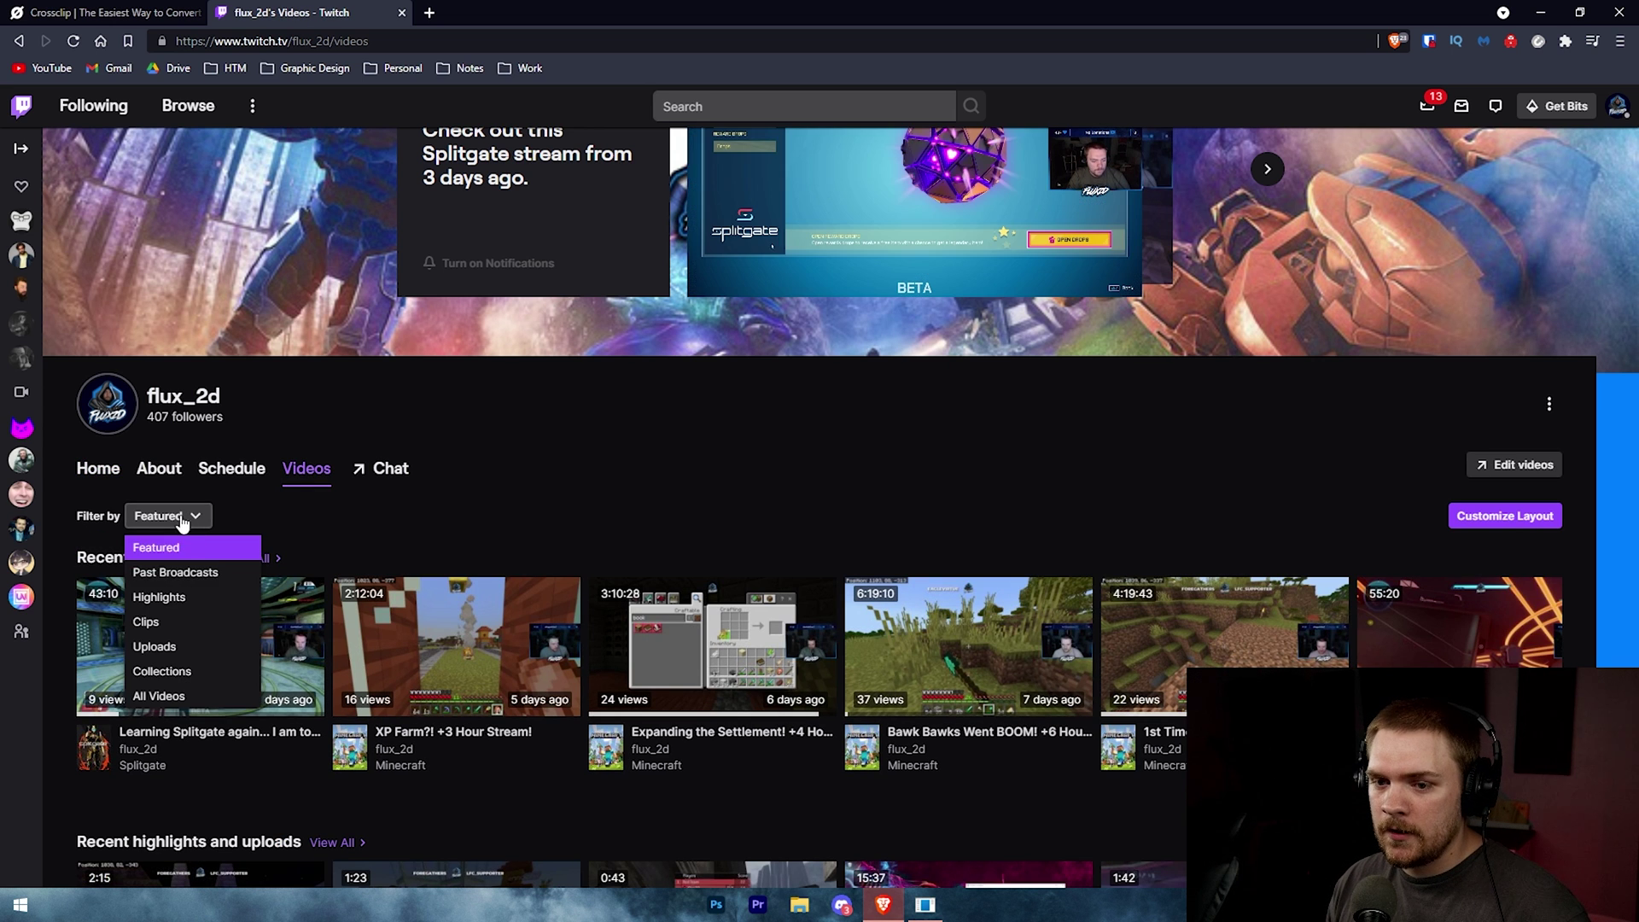
pyautogui.click(182, 627)
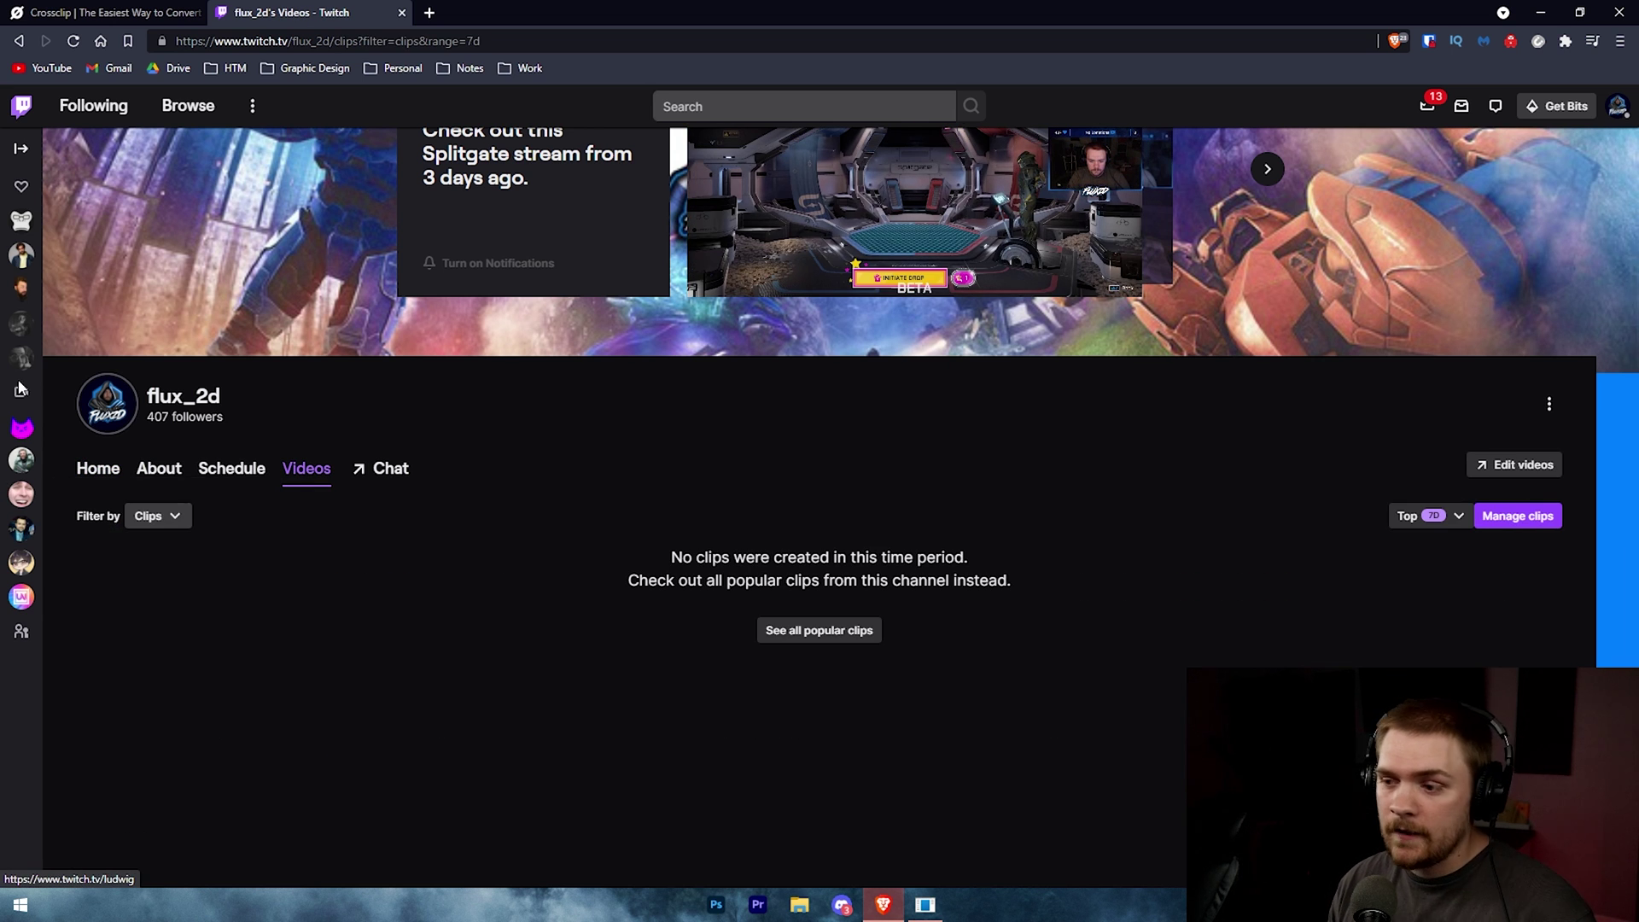
# Step: Set the clip range to all time and copy the link of 'The Zeus is an Instakill'
pyautogui.click(1451, 518)
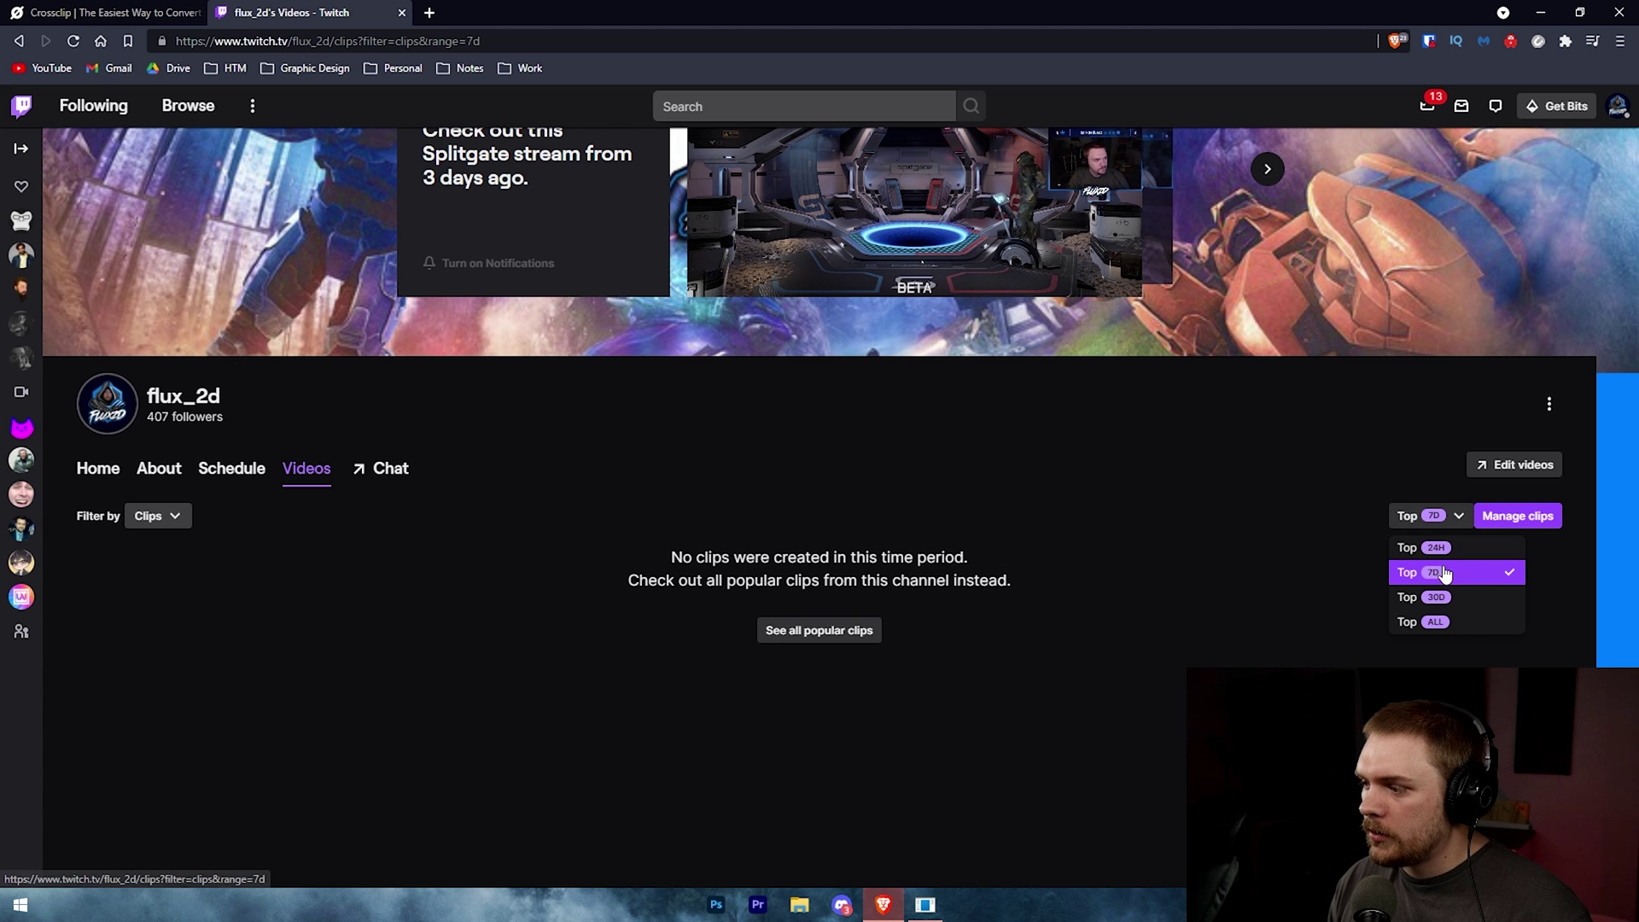
pyautogui.click(1468, 631)
pyautogui.click(1408, 519)
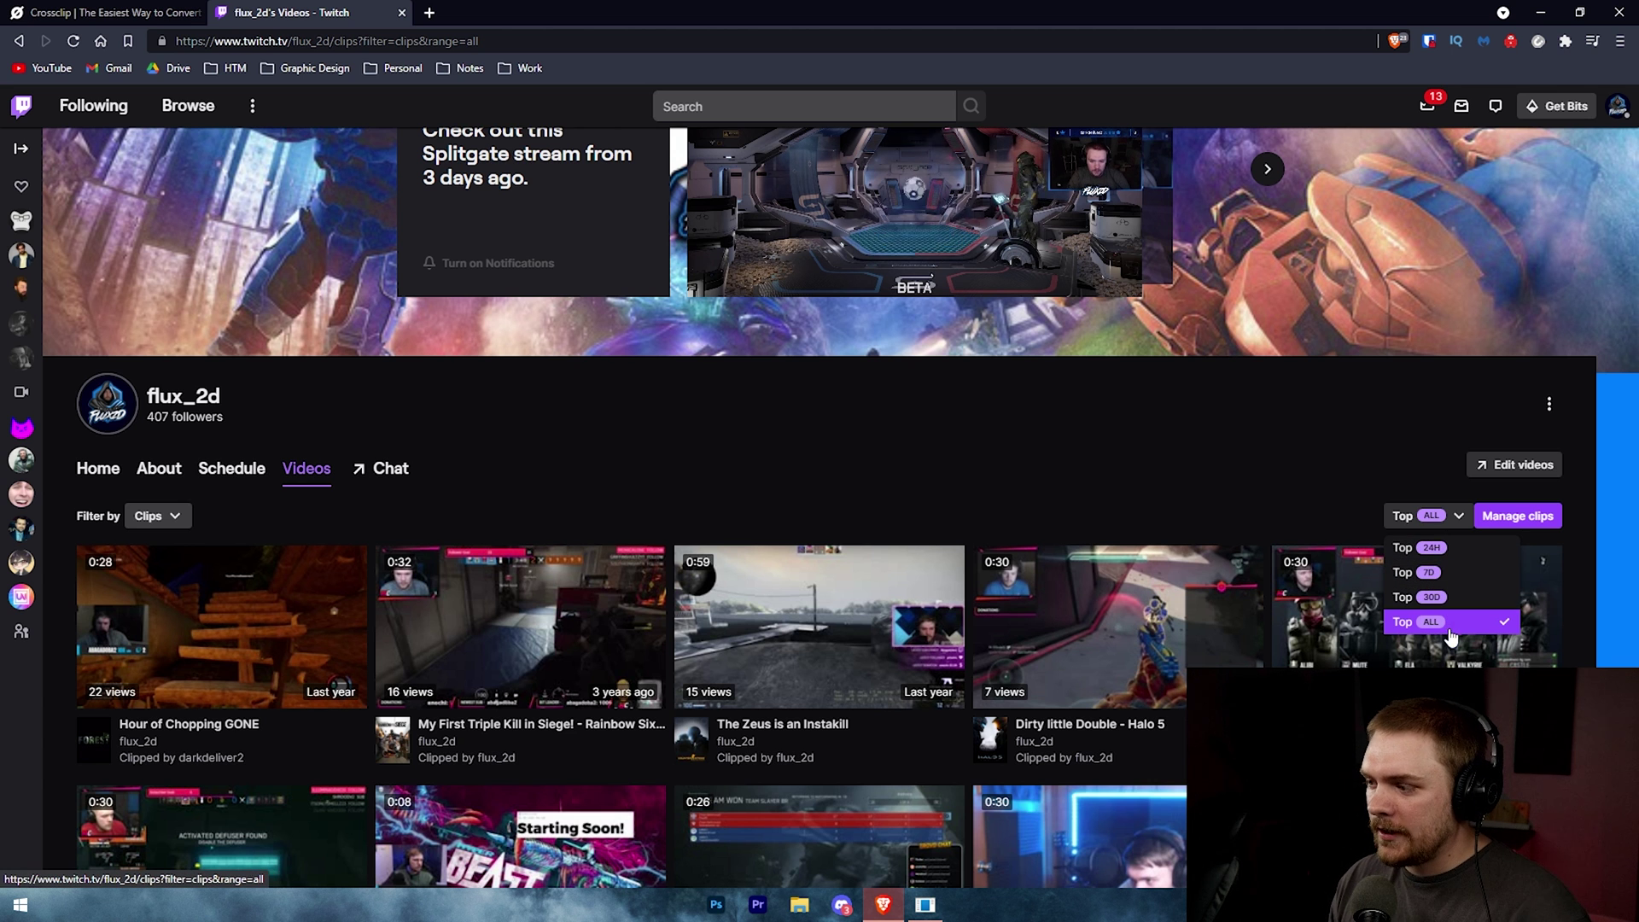
pyautogui.click(1098, 472)
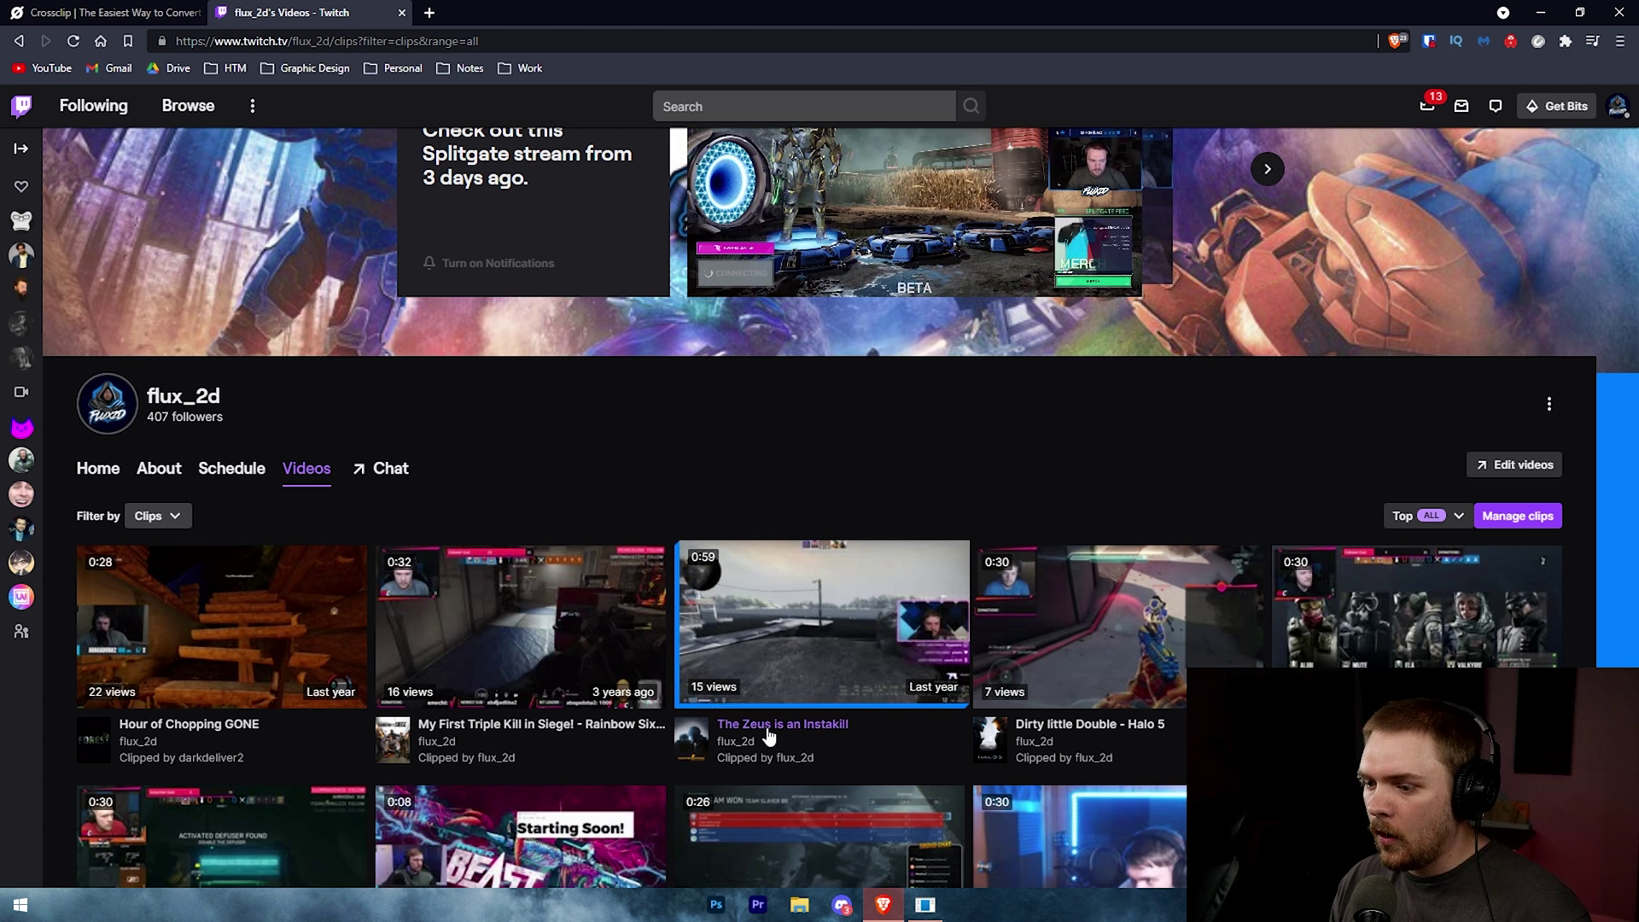
pyautogui.rightClick(769, 730)
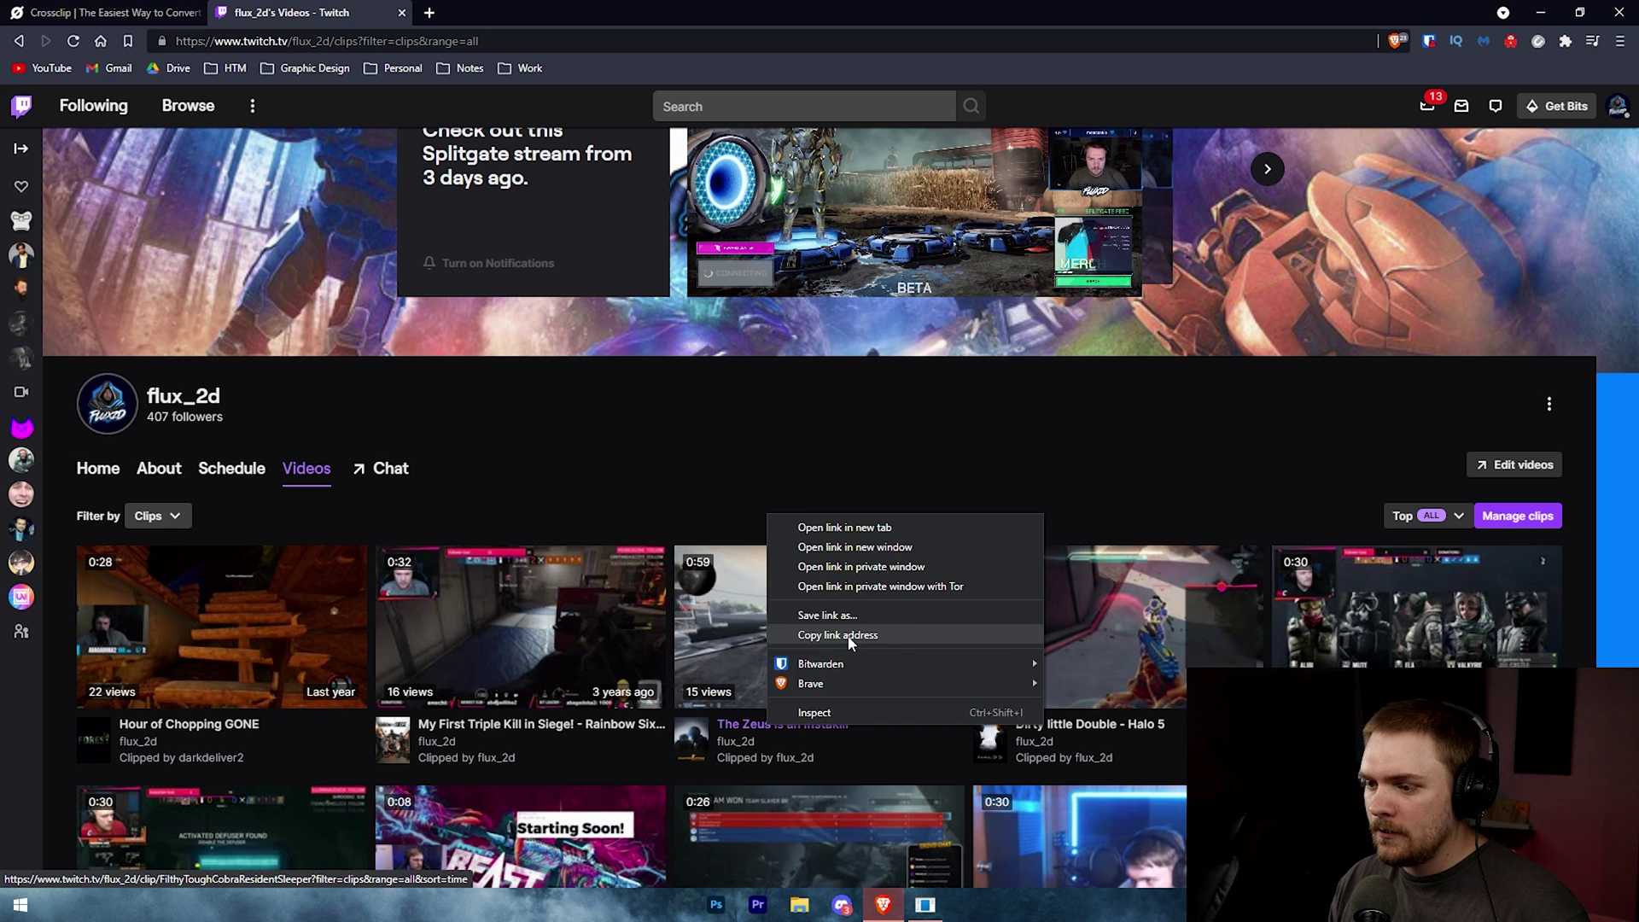
pyautogui.click(850, 636)
# Step: Paste the copied Twitch clip link into Crossclip's URL field and load the clip
pyautogui.click(117, 10)
pyautogui.rightClick(657, 512)
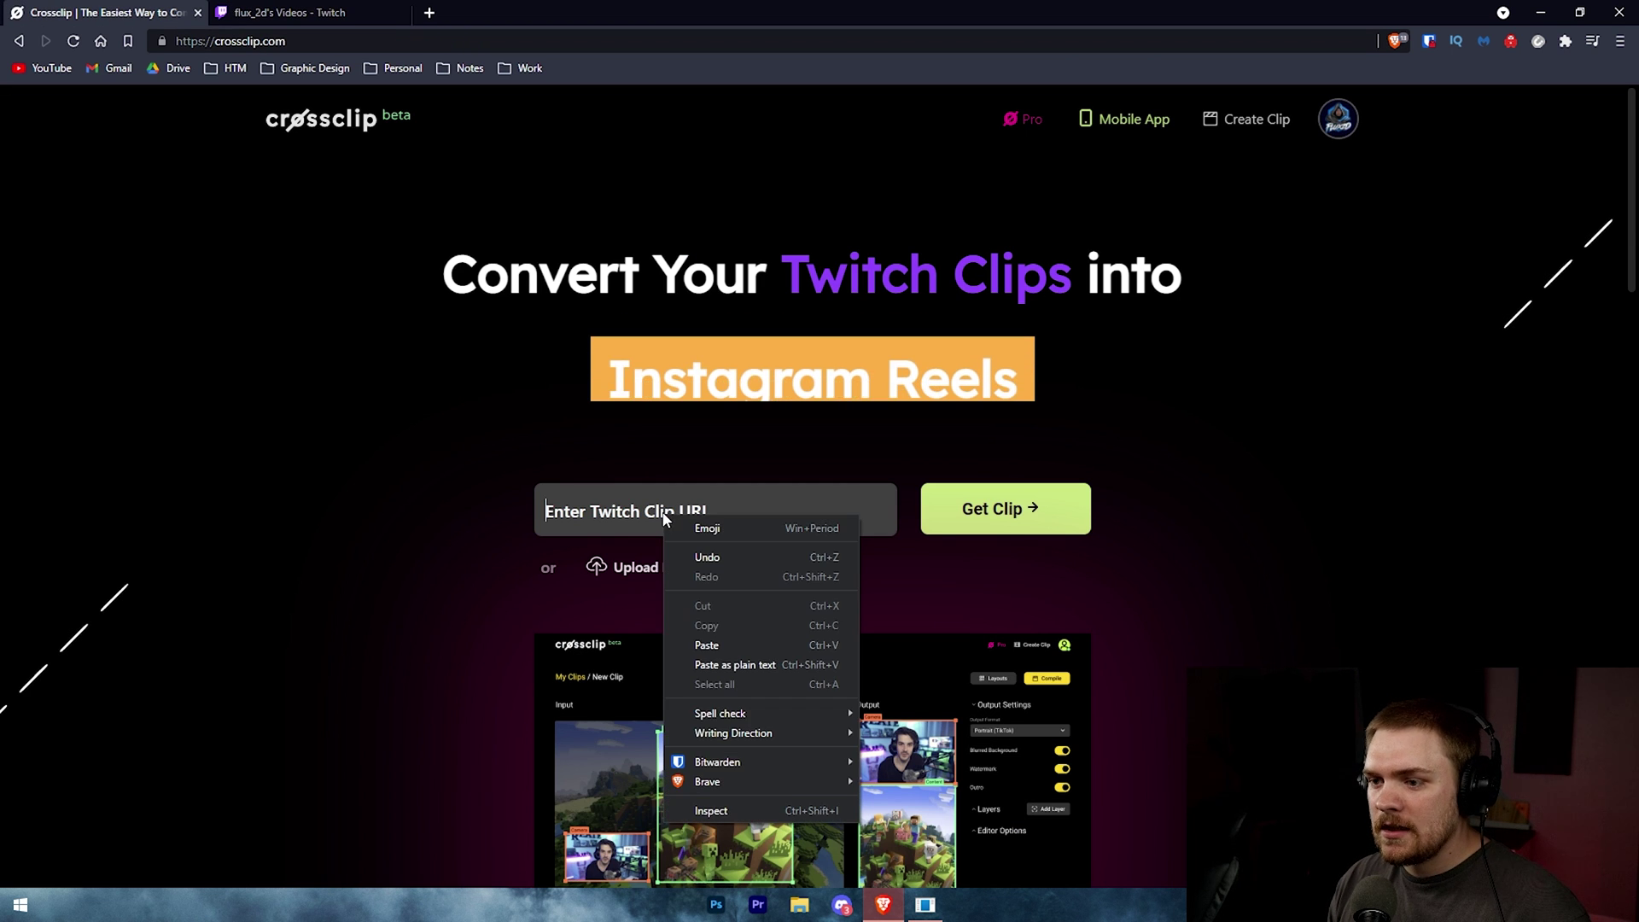
pyautogui.click(726, 637)
pyautogui.click(1023, 511)
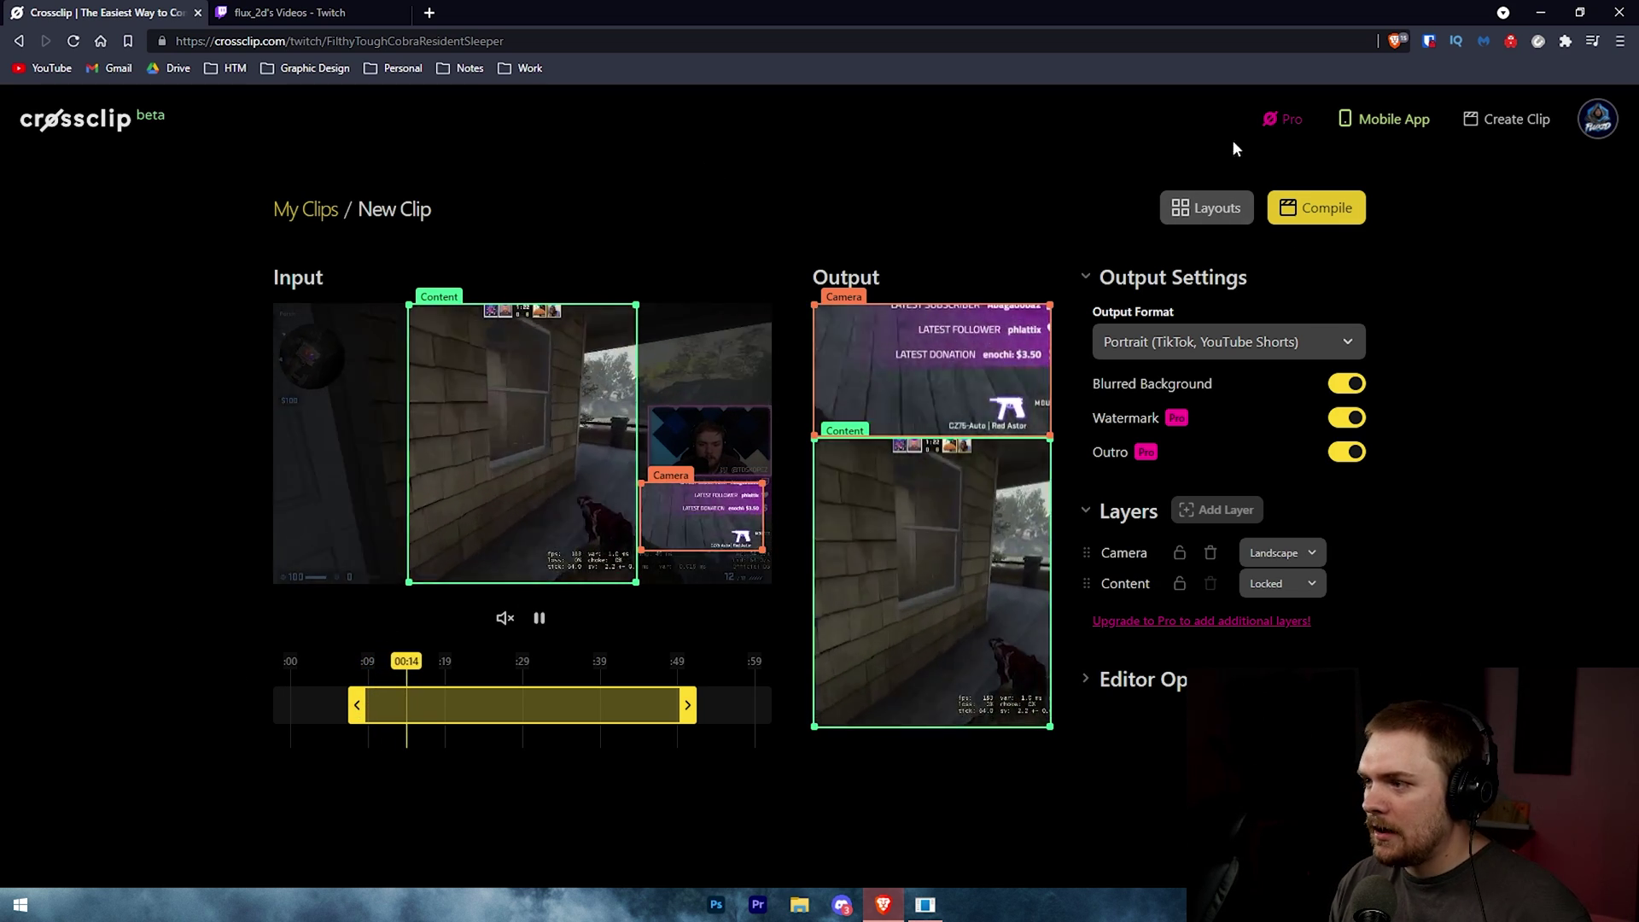
# Step: Try the Portrait and Landscape output formats, ending on Square (Instagram, Facebook)
pyautogui.click(1242, 341)
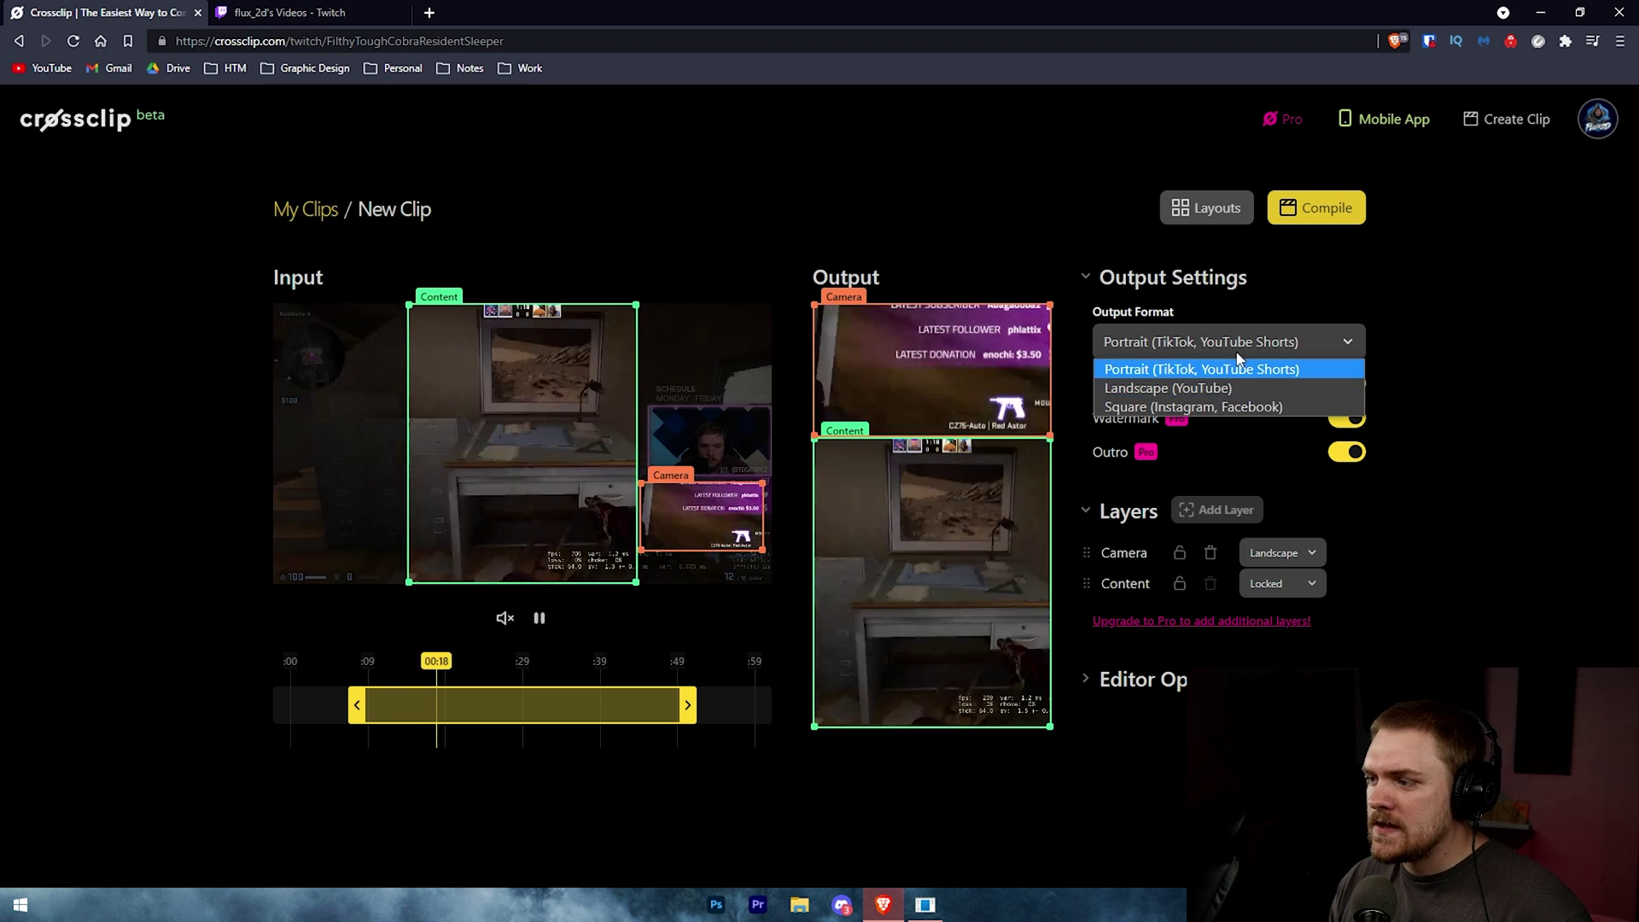
pyautogui.click(1240, 337)
pyautogui.click(1240, 337)
pyautogui.click(1222, 371)
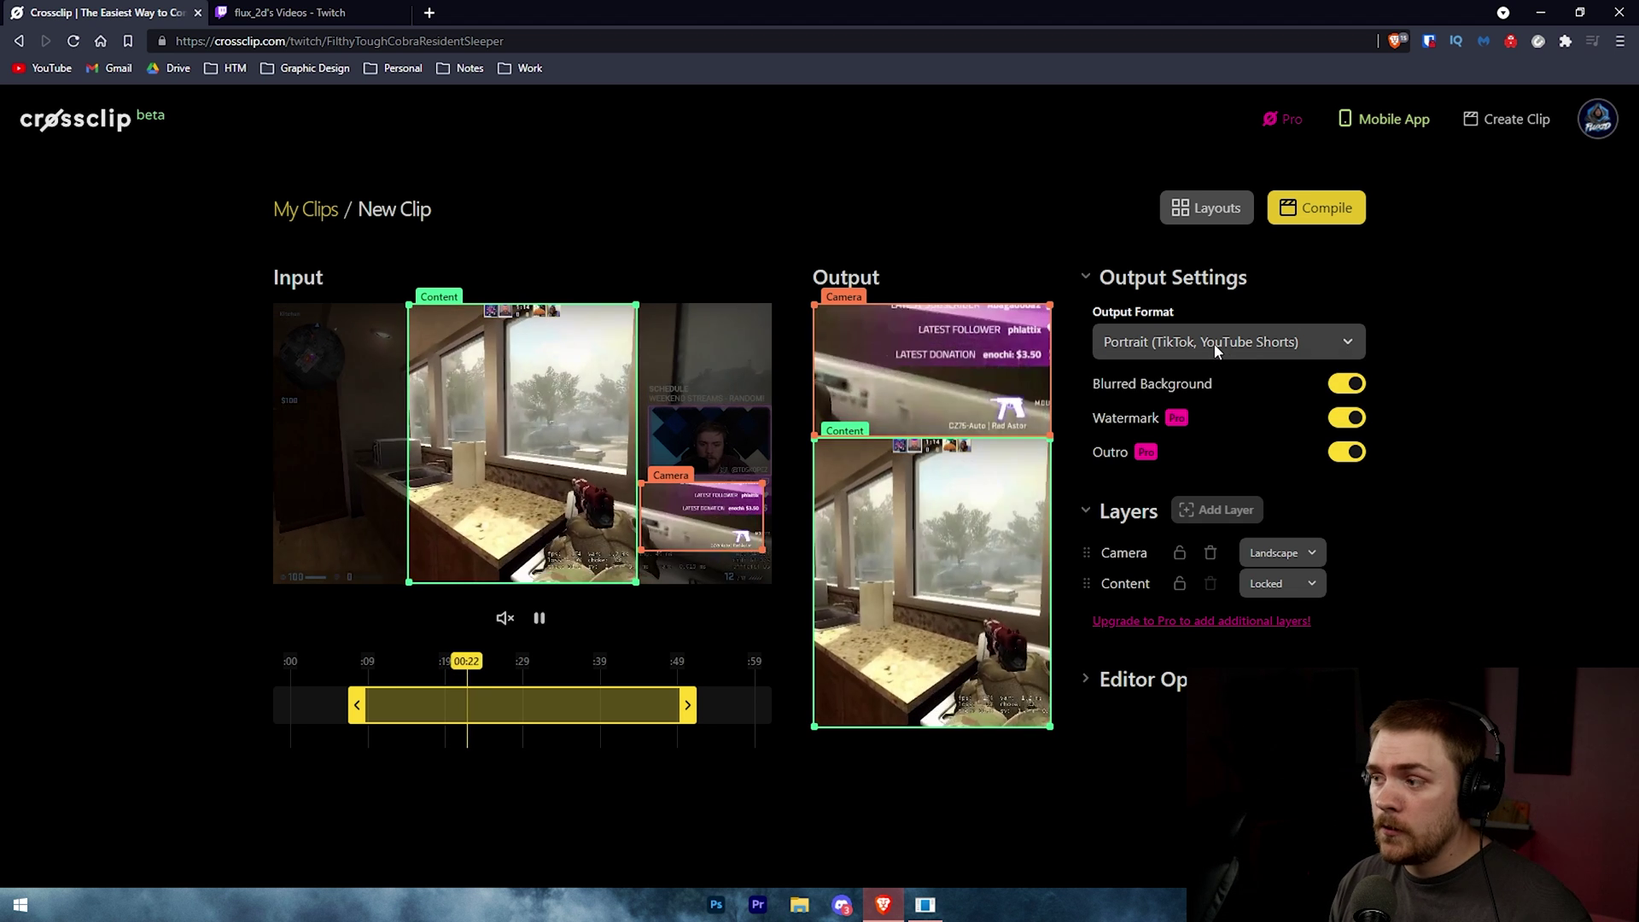
pyautogui.click(1216, 346)
pyautogui.click(1162, 386)
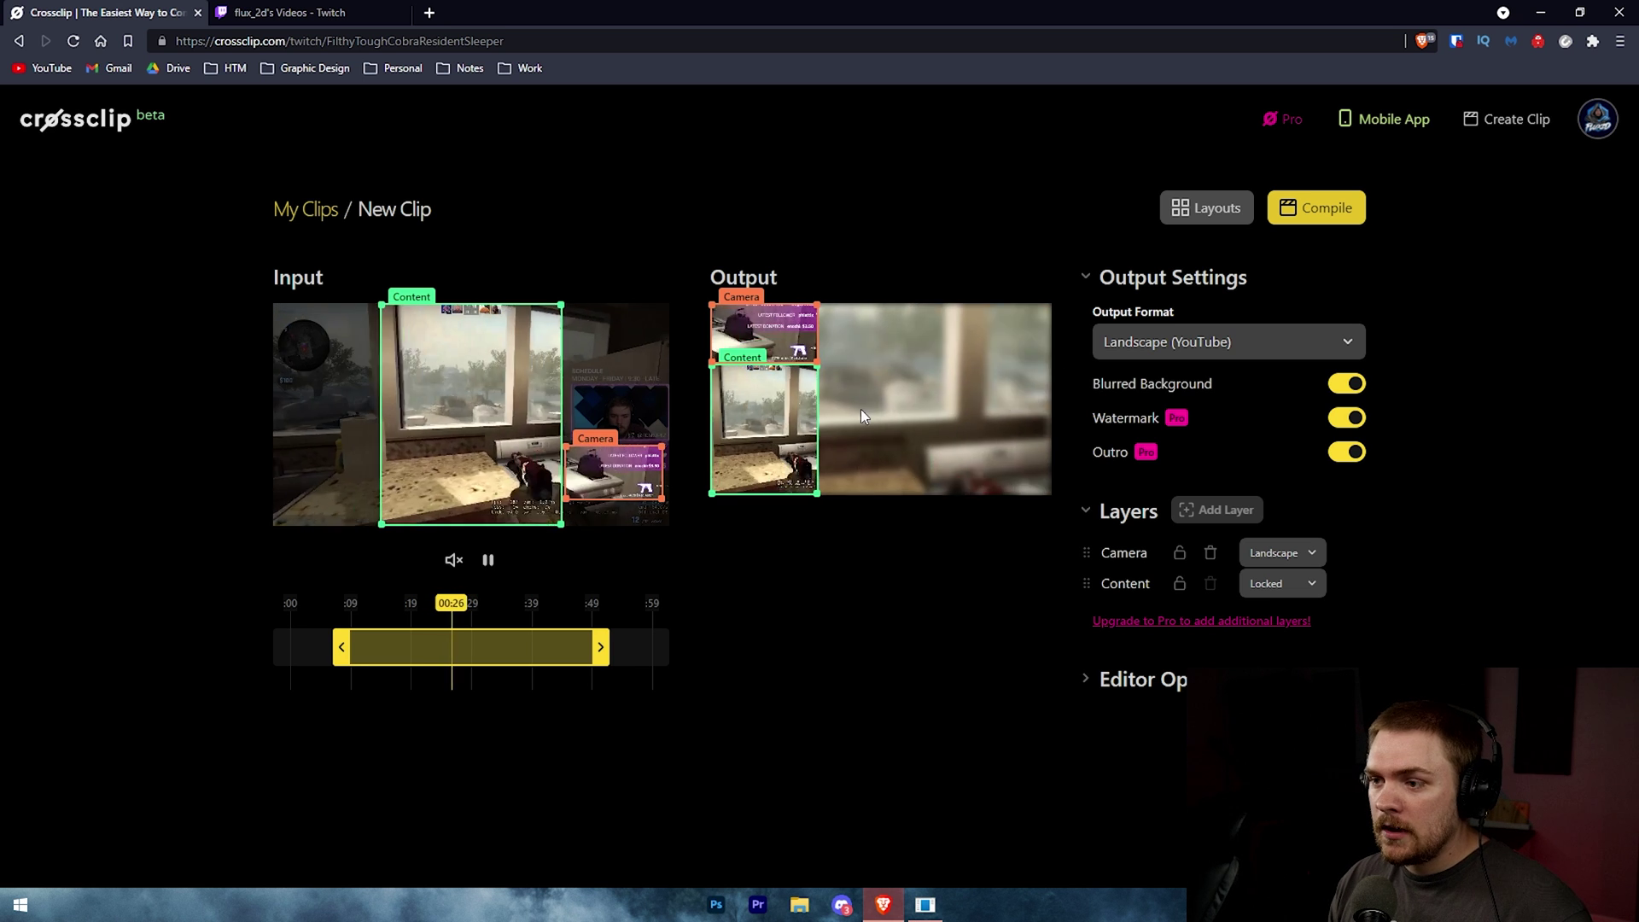
pyautogui.click(1162, 341)
pyautogui.click(1166, 410)
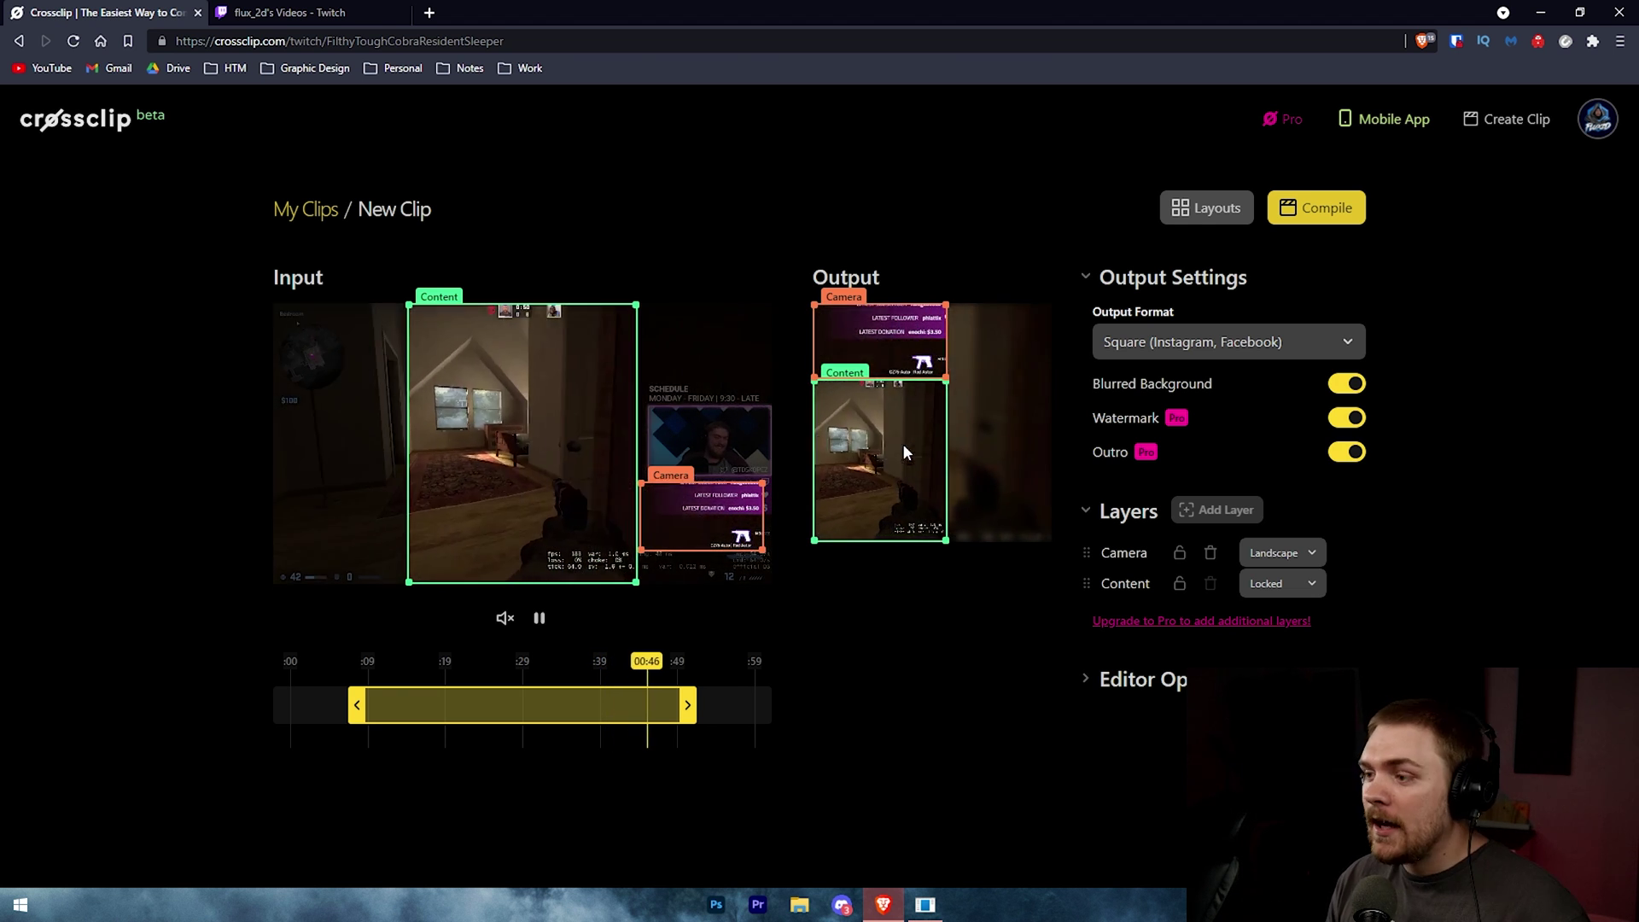
# Step: Switch output back to Portrait (TikTok, YouTube Shorts) and move the trim start to 0:00
pyautogui.click(1283, 337)
pyautogui.click(1267, 368)
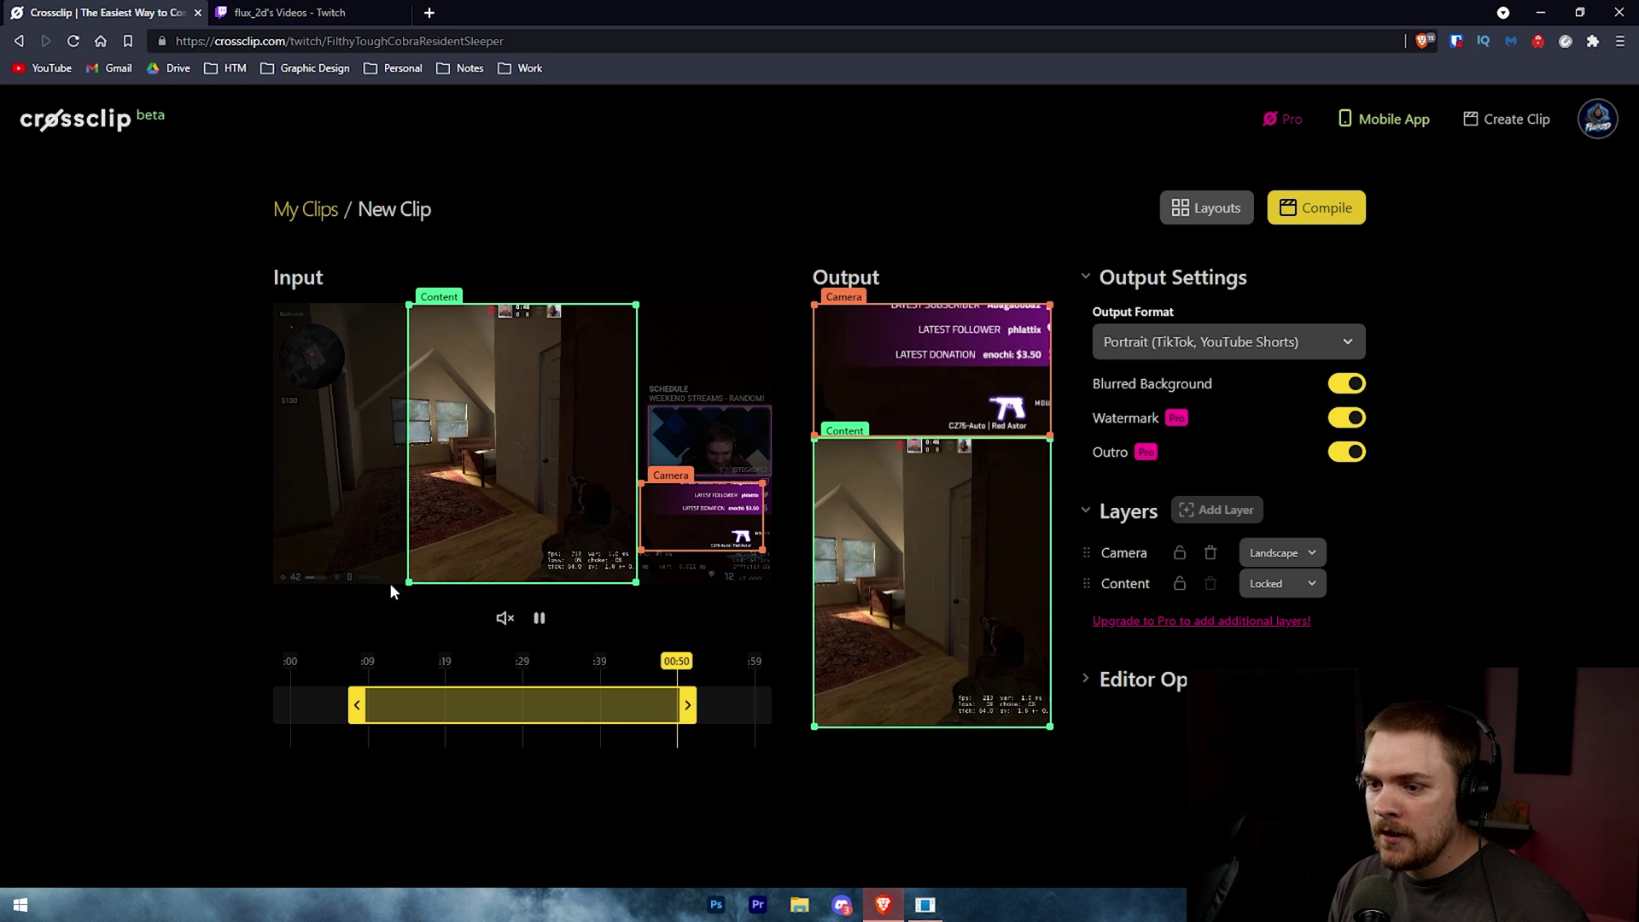
pyautogui.moveTo(356, 704); pyautogui.dragTo(157, 728)
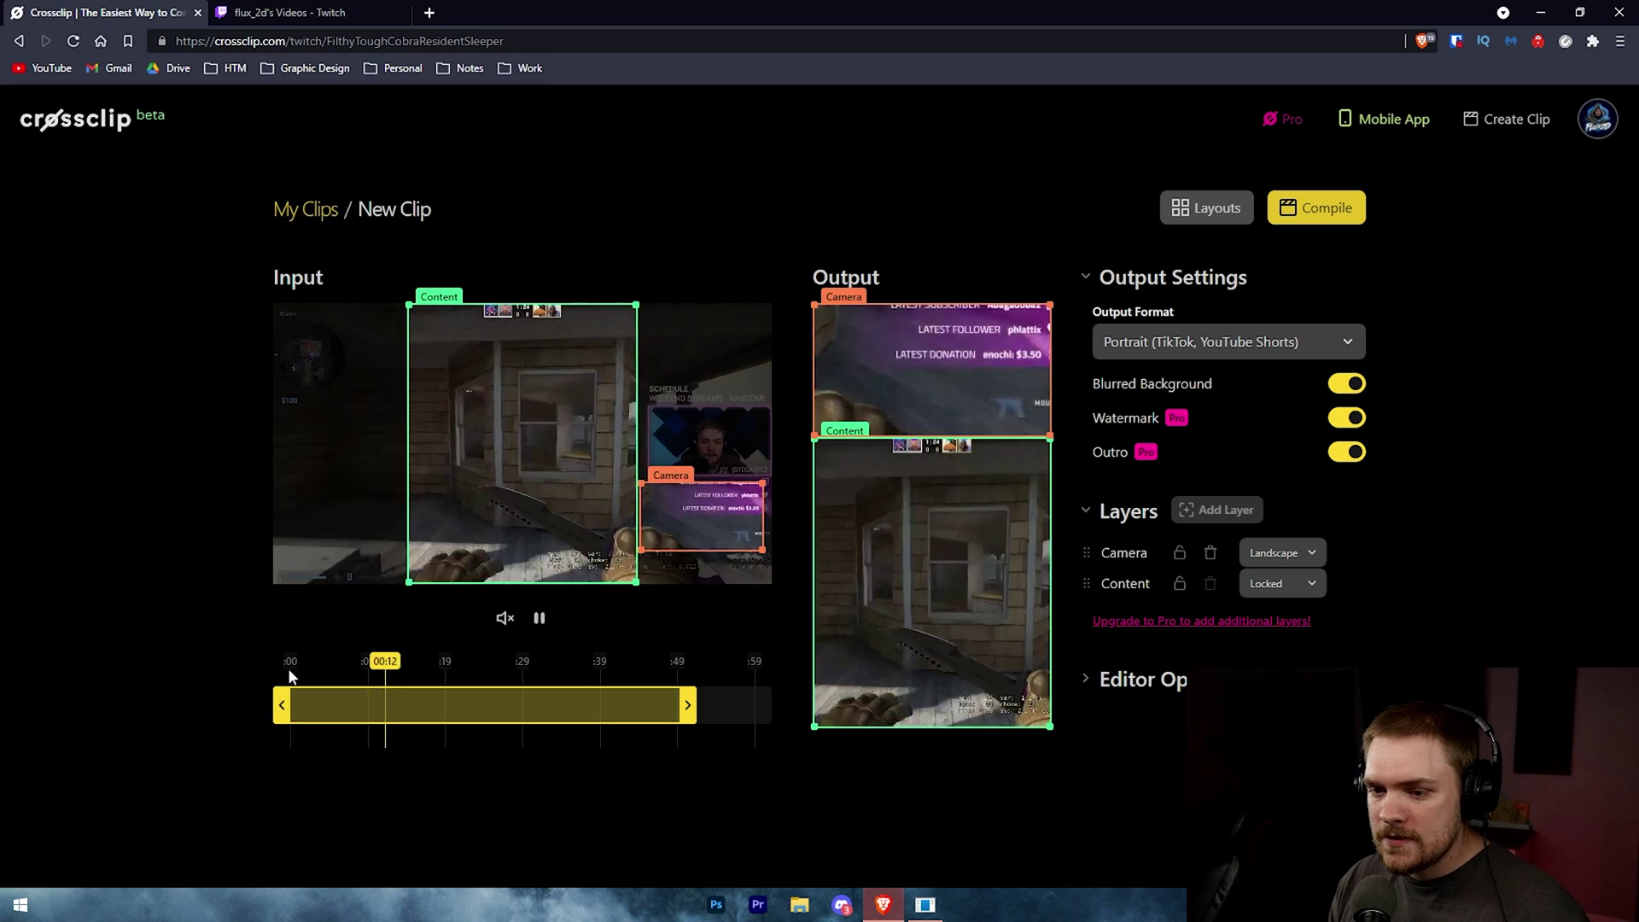
# Step: Preview from about 0:41 with sound on, pause, and shift the gameplay crop left
pyautogui.click(608, 704)
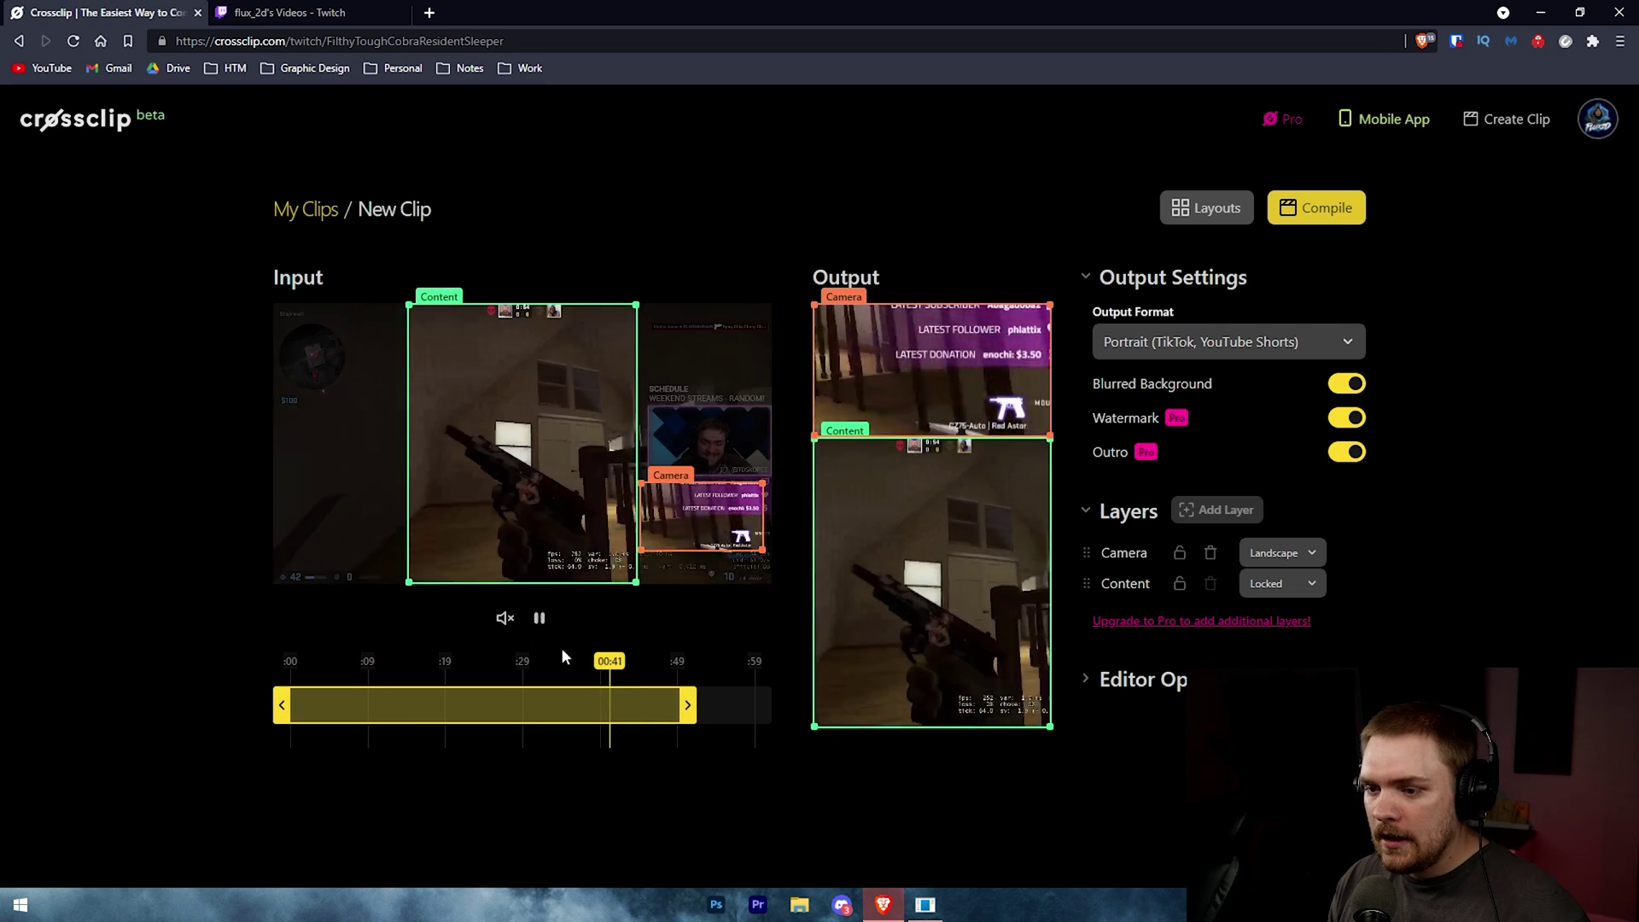
pyautogui.click(503, 623)
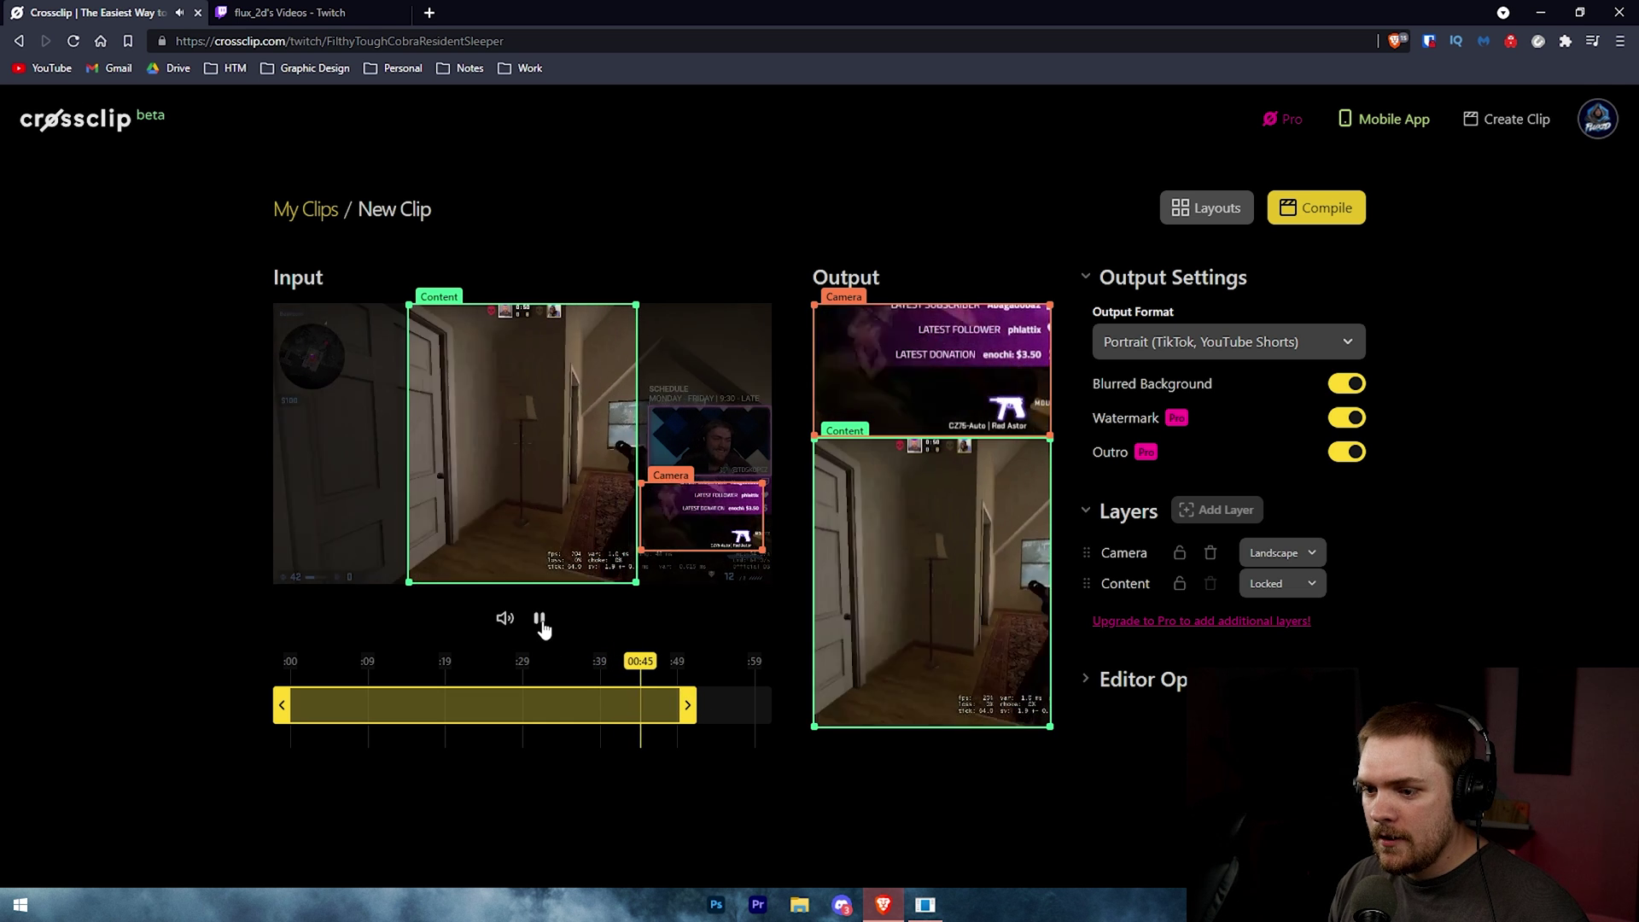
pyautogui.click(539, 620)
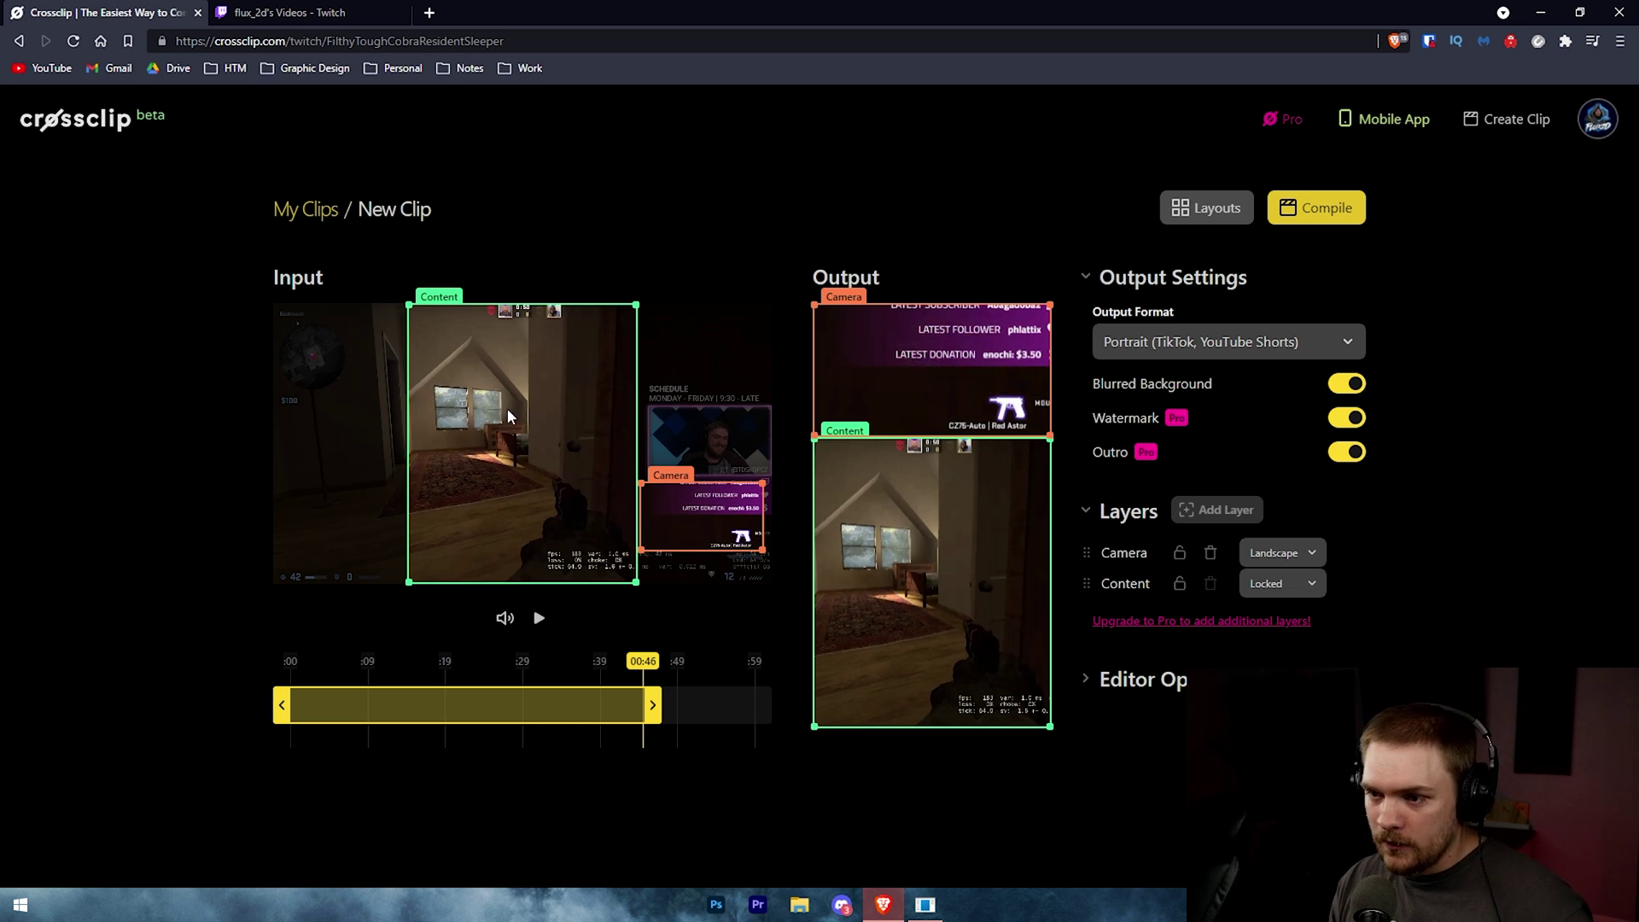
pyautogui.moveTo(508, 410); pyautogui.dragTo(447, 413)
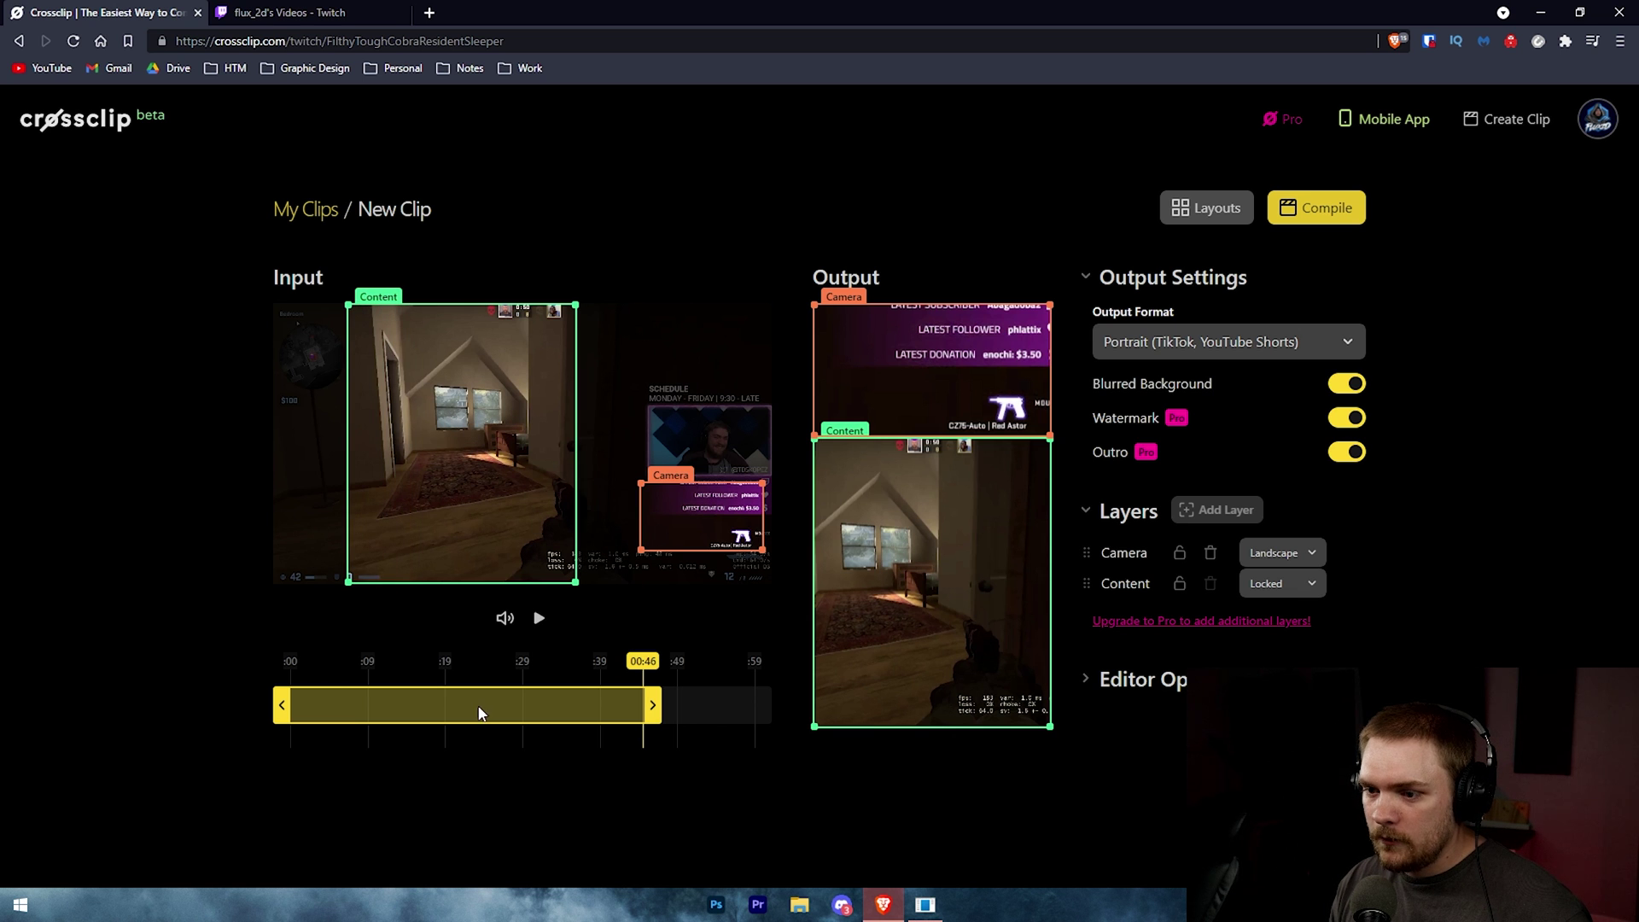
pyautogui.moveTo(577, 666); pyautogui.dragTo(539, 632)
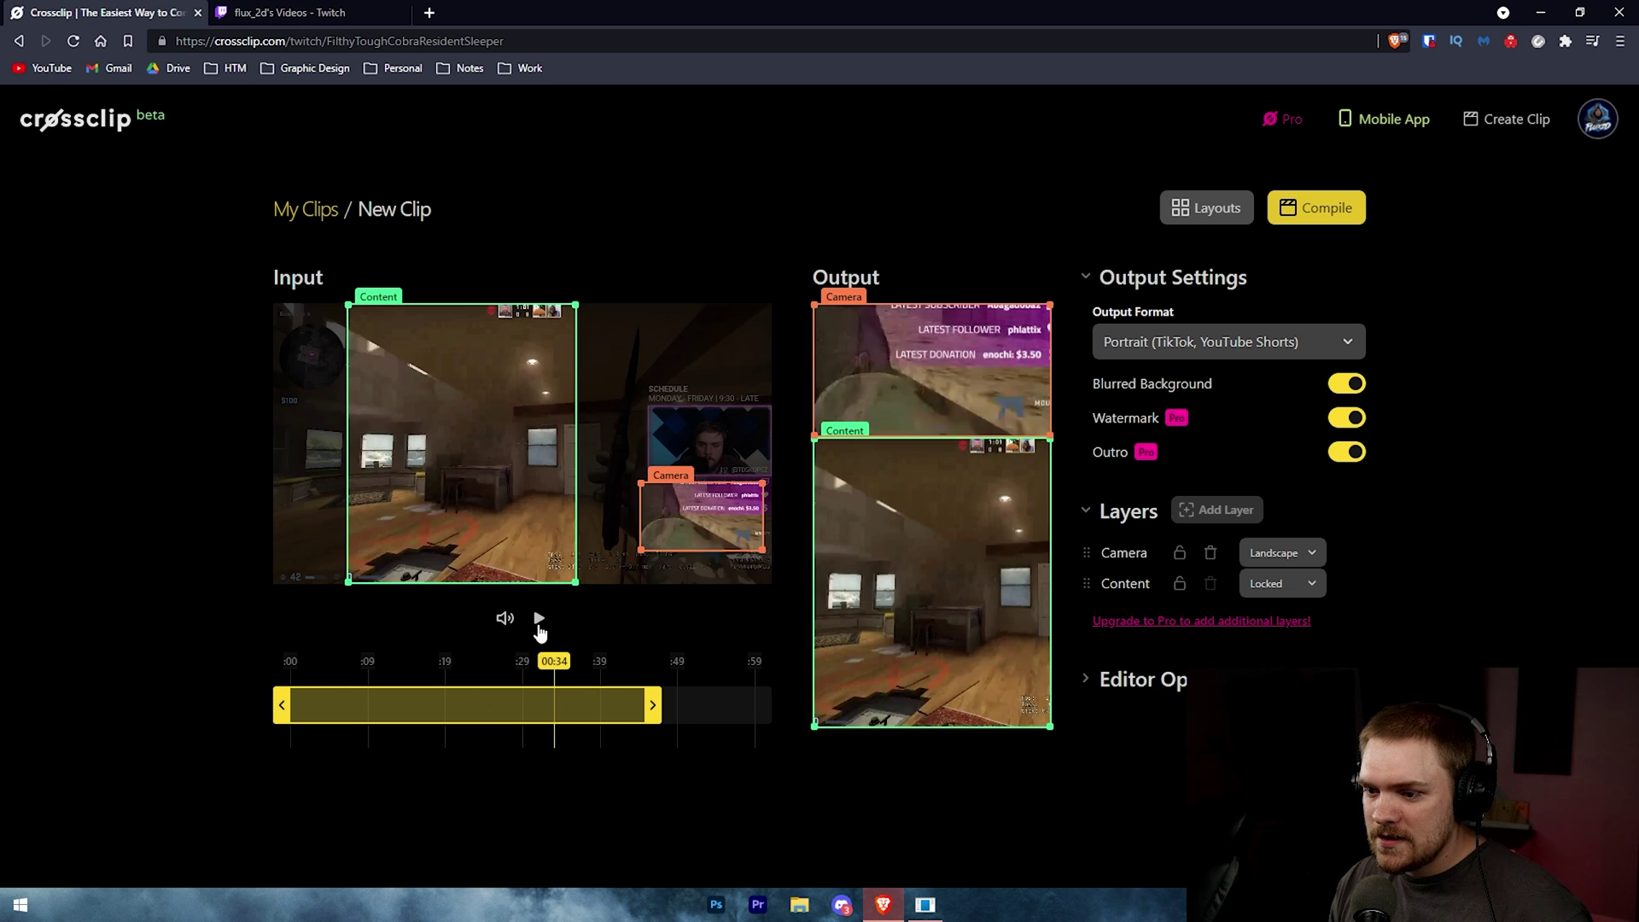
pyautogui.click(539, 619)
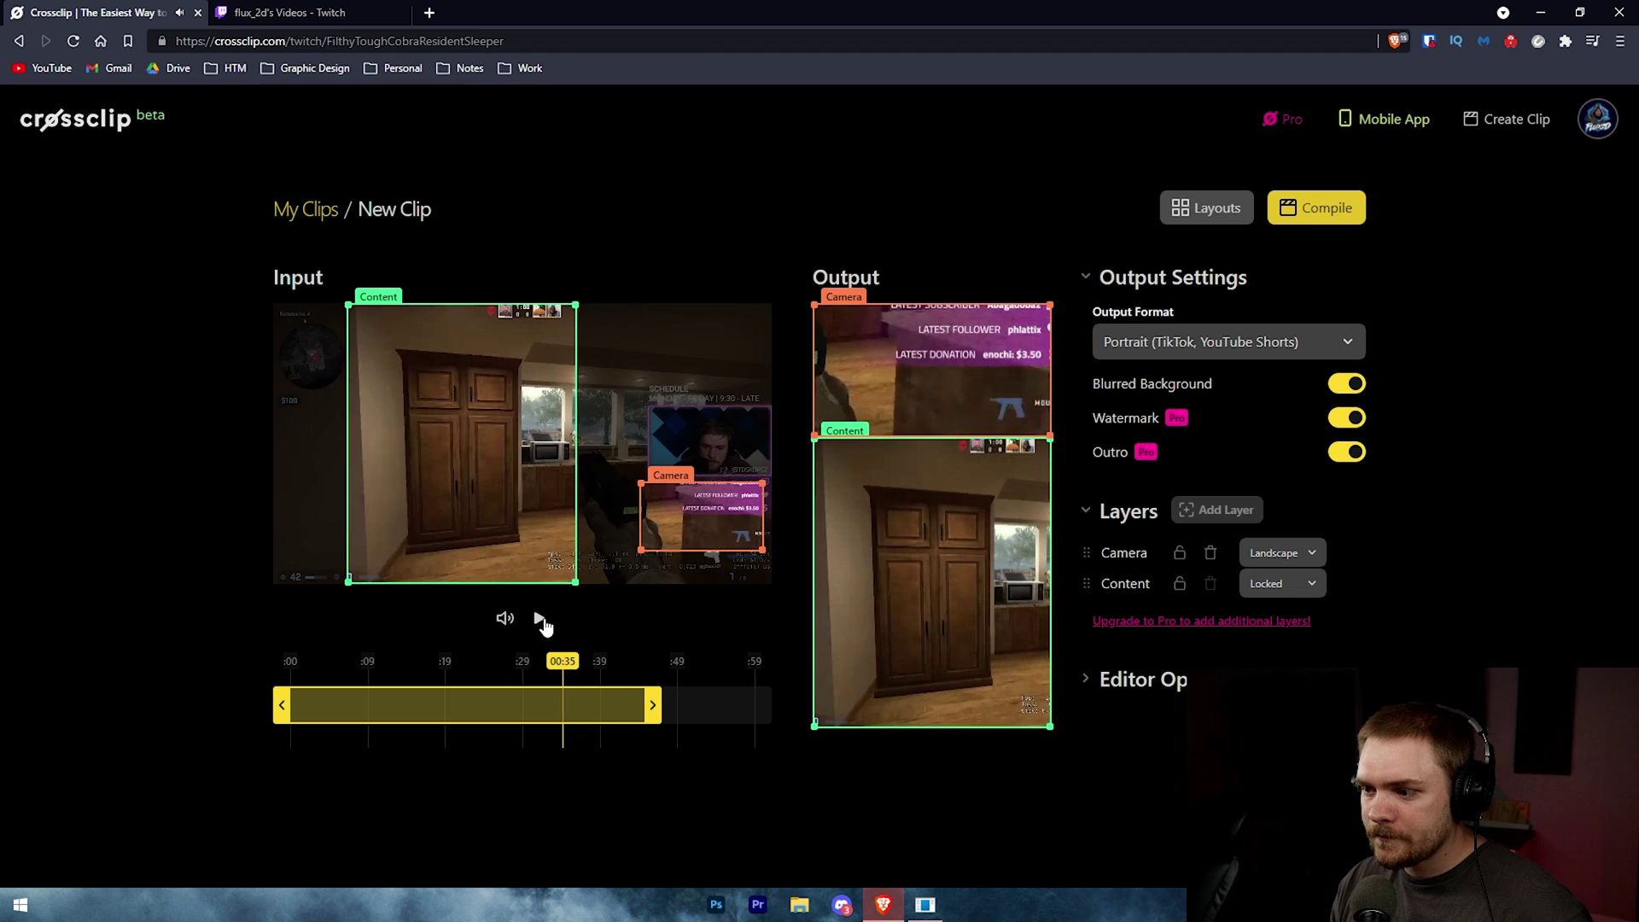
pyautogui.moveTo(480, 463); pyautogui.dragTo(545, 459)
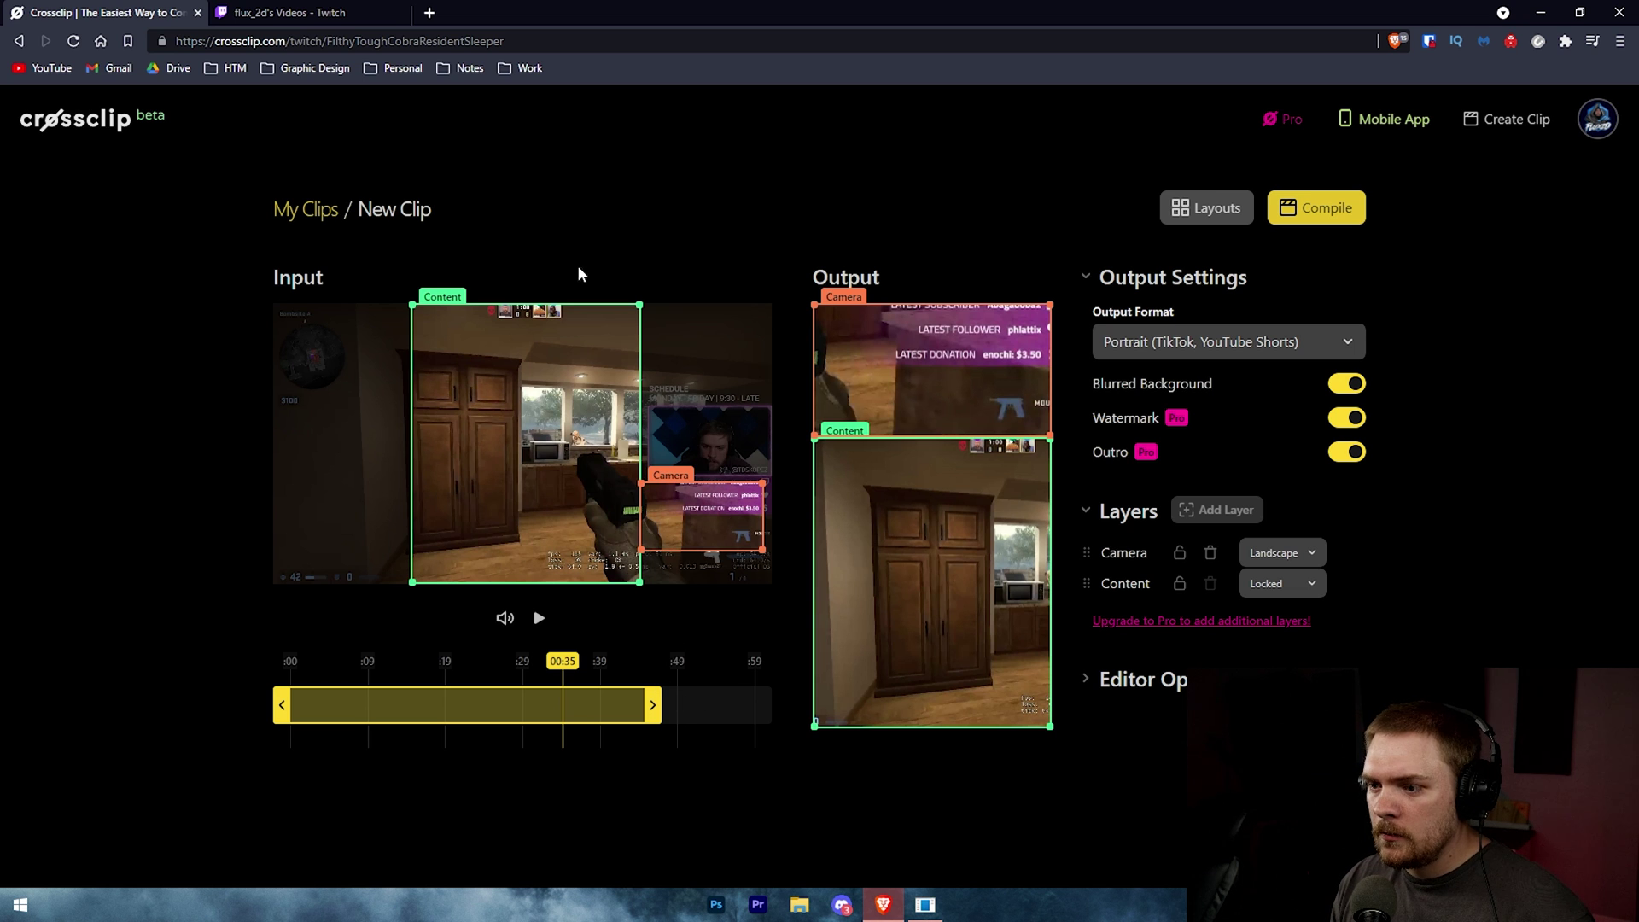
# Step: Place the orange Camera box over the streamer's webcam and tighten its edge to fit
pyautogui.moveTo(683, 515); pyautogui.dragTo(692, 439)
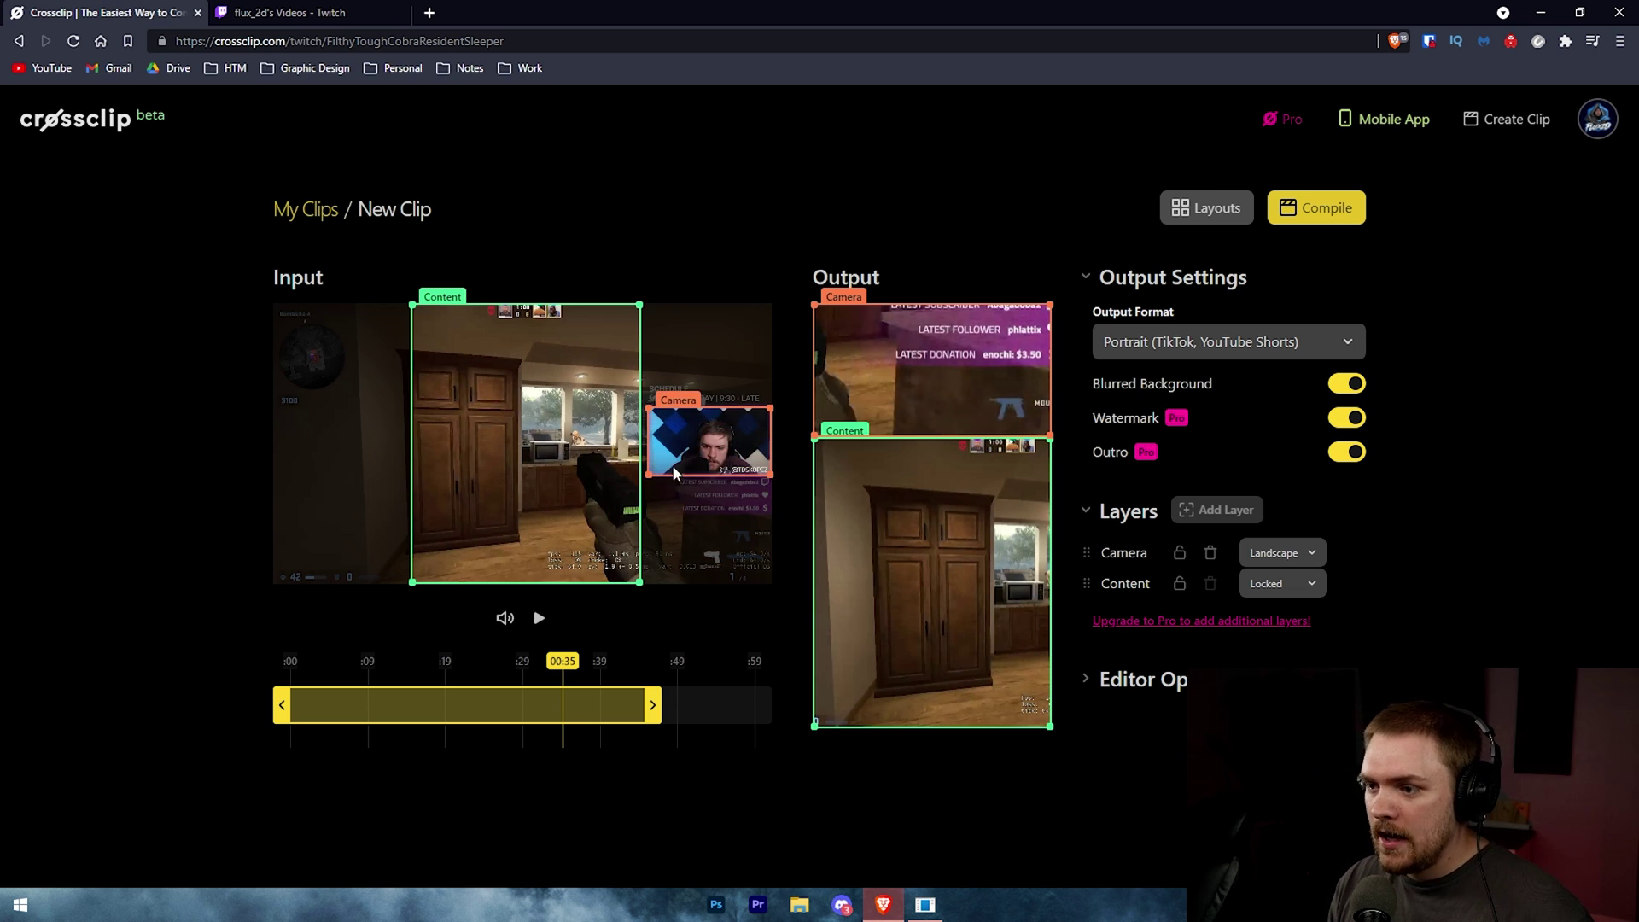
pyautogui.click(274, 672)
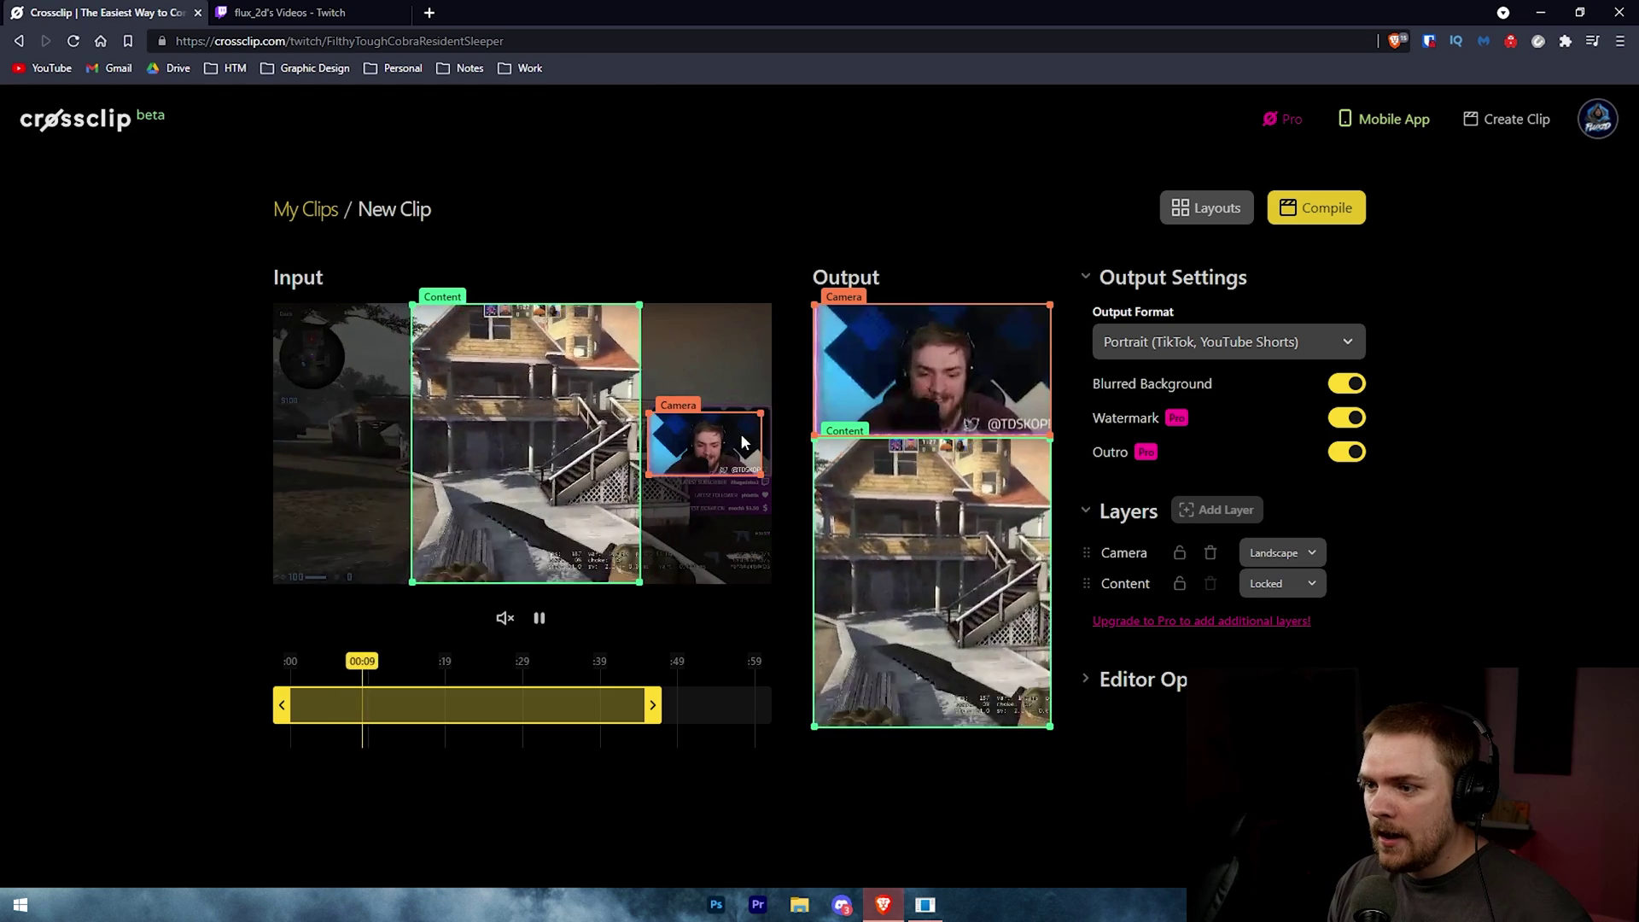
pyautogui.moveTo(771, 408); pyautogui.dragTo(745, 436)
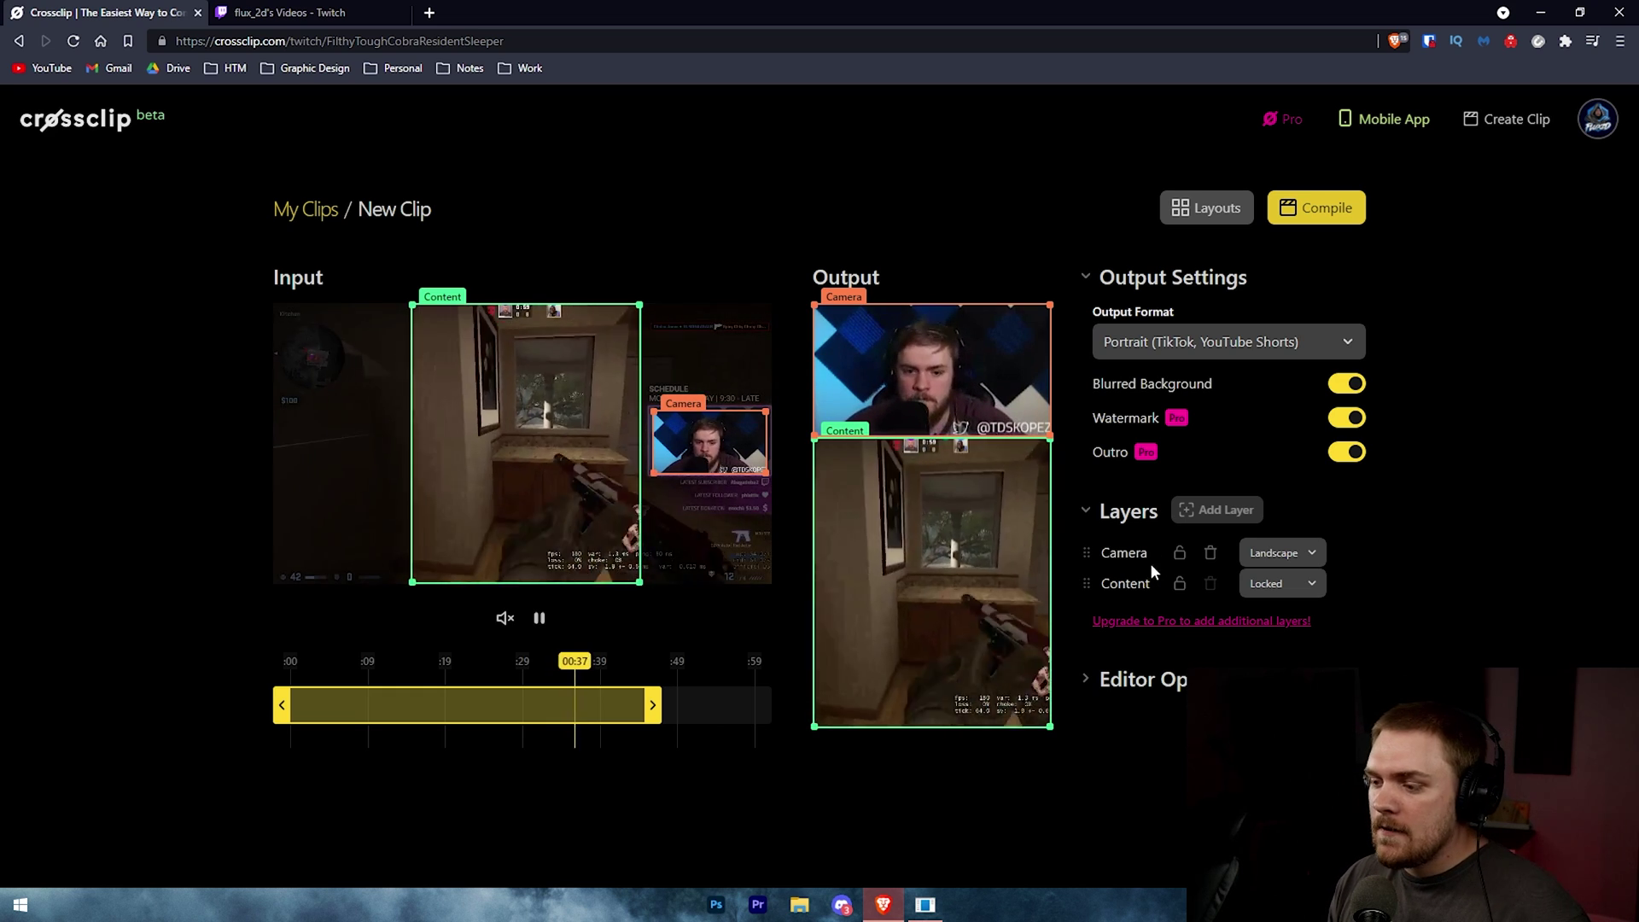
# Step: Briefly expand and collapse Editor Options, then bring up the Compile Your Clip dialog
pyautogui.click(1152, 680)
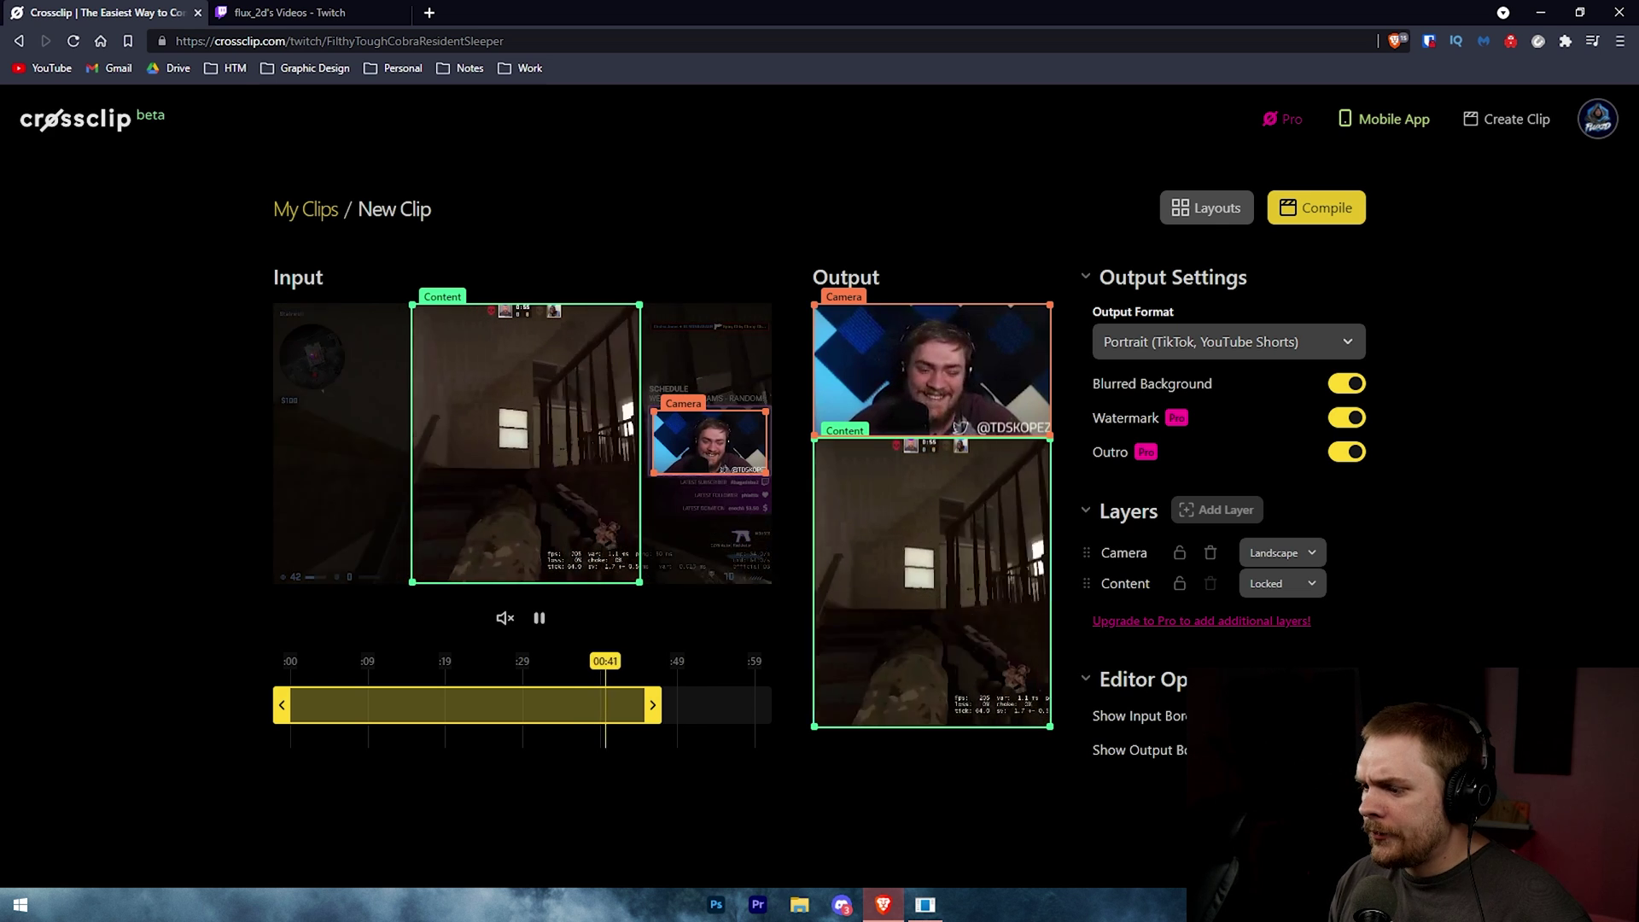
pyautogui.click(1152, 681)
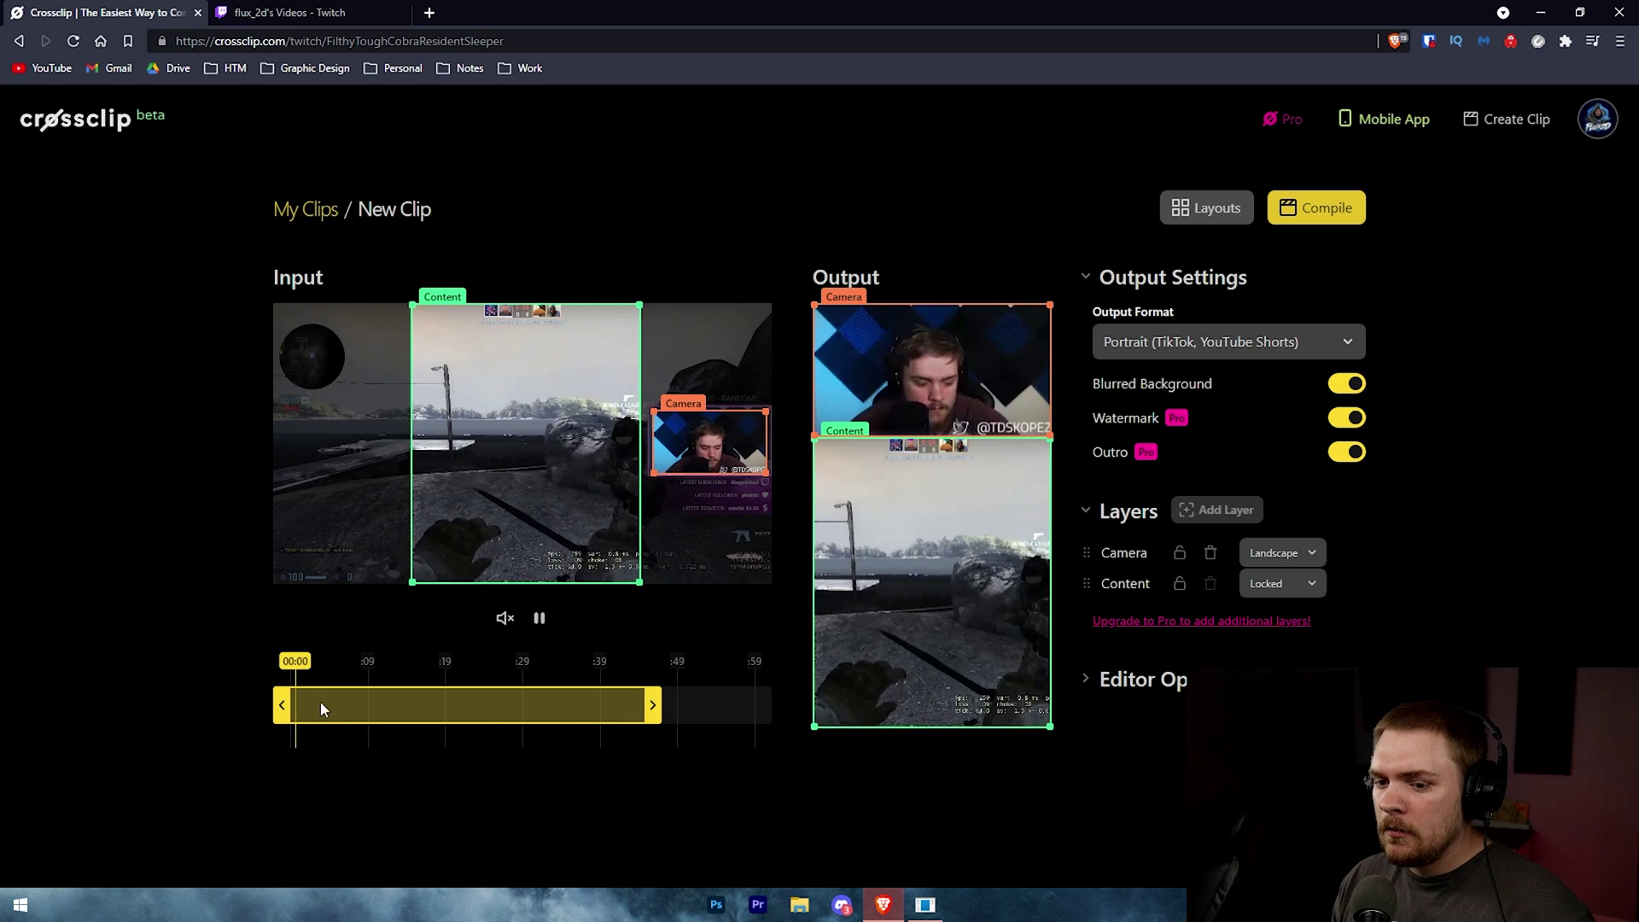
pyautogui.click(1321, 211)
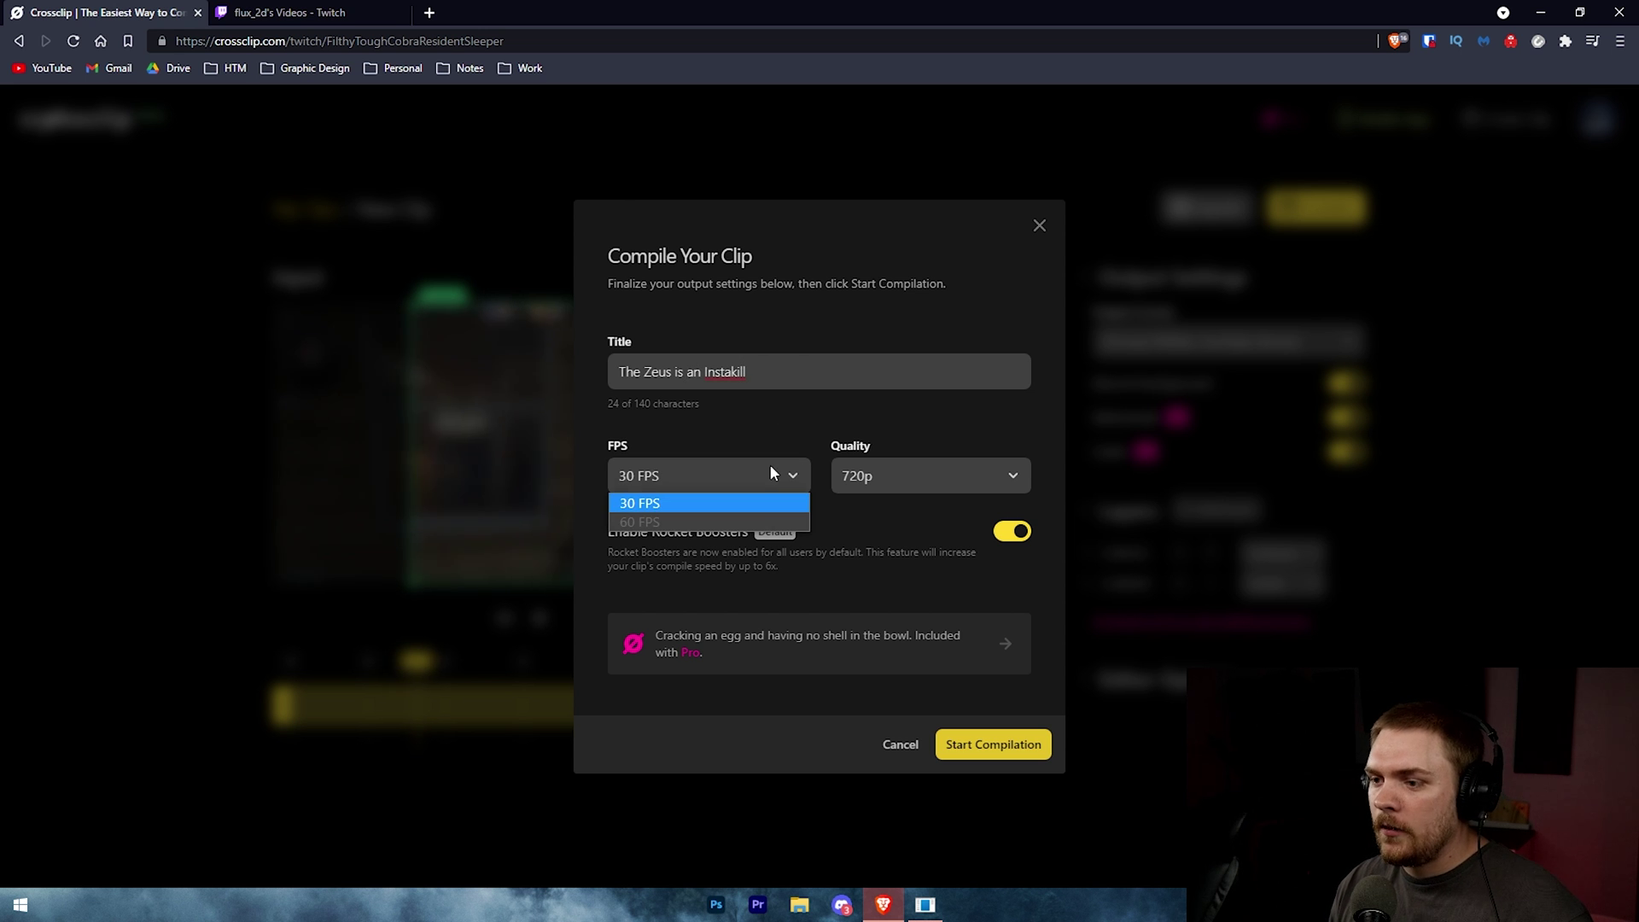
# Step: Keep 30 FPS and 720p quality and start compiling 'The Zeus is an Instakill'
pyautogui.click(884, 488)
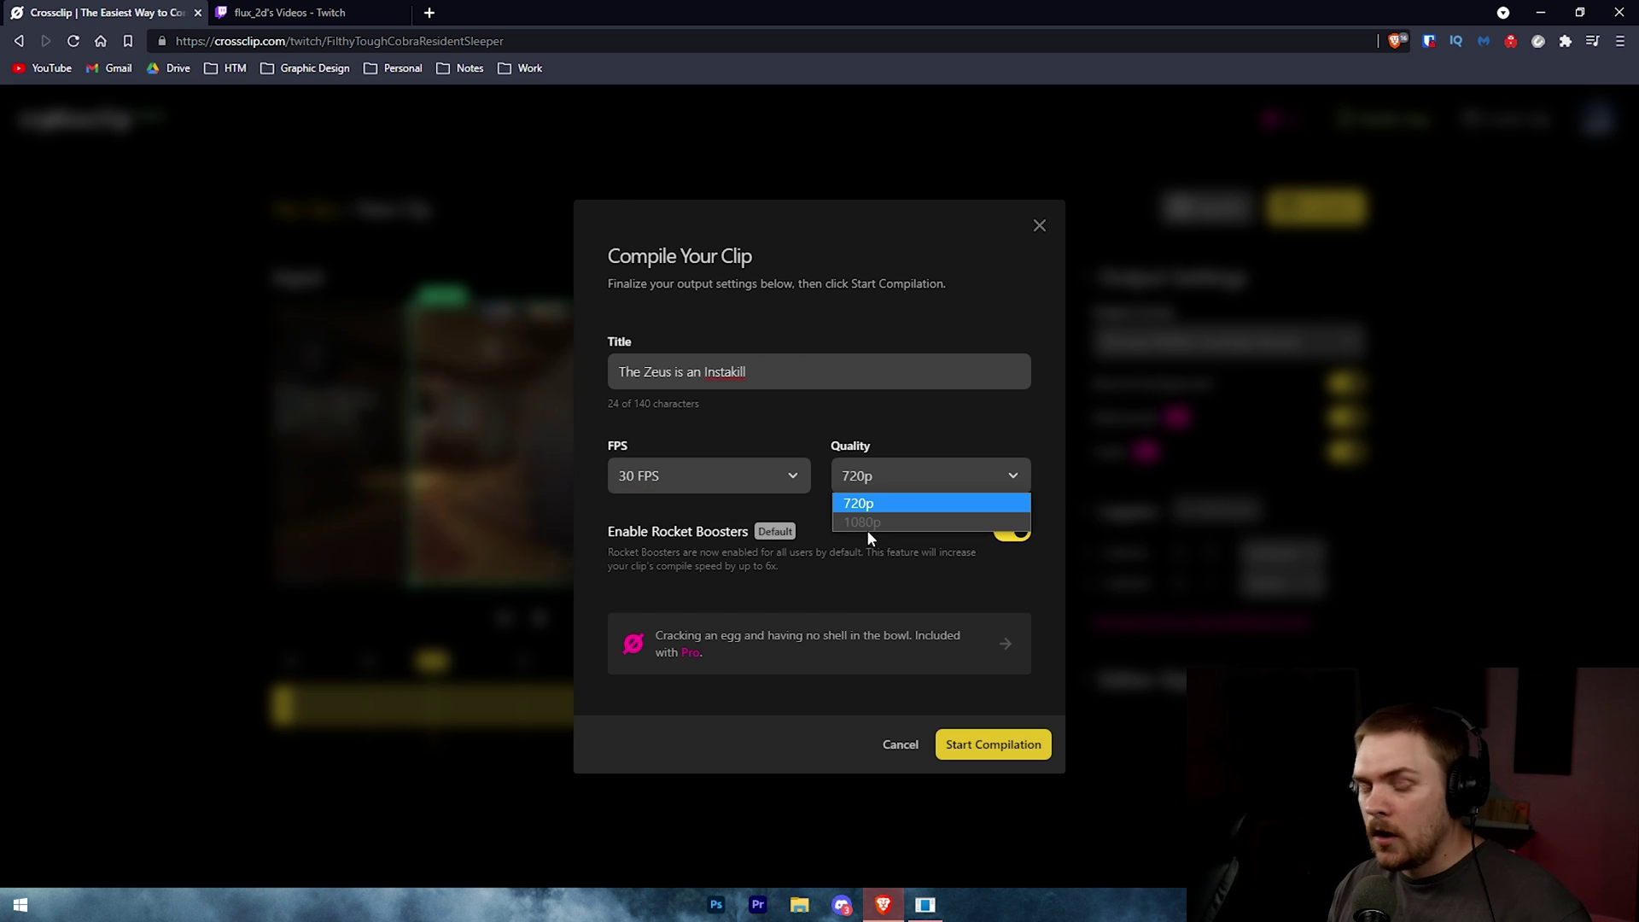
pyautogui.click(766, 473)
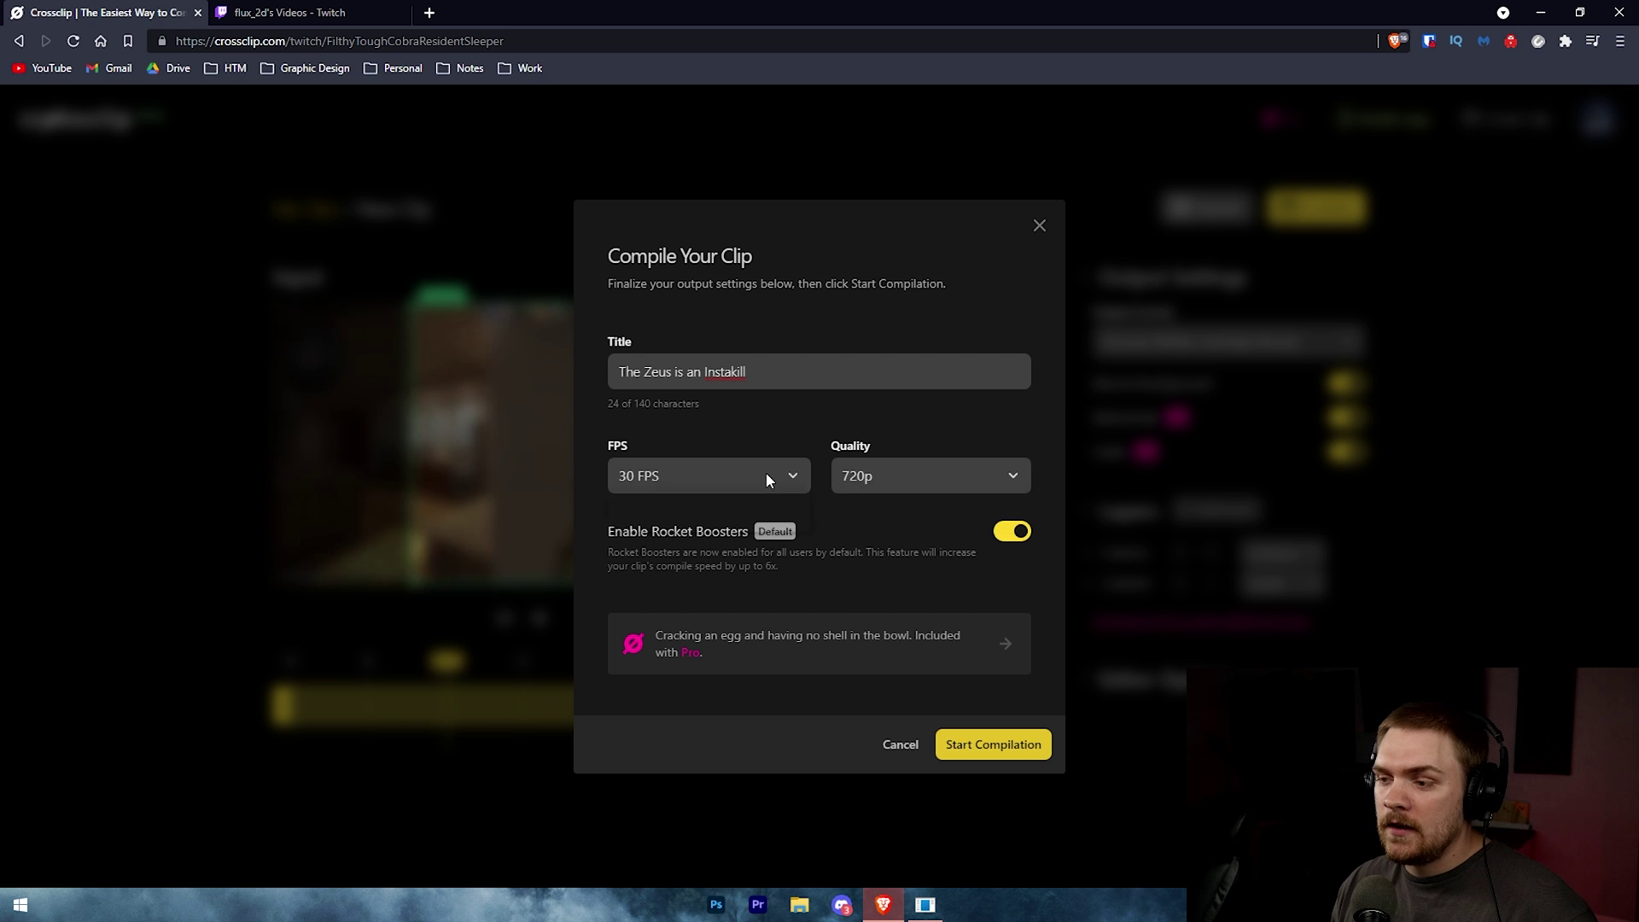
pyautogui.click(768, 472)
pyautogui.click(858, 477)
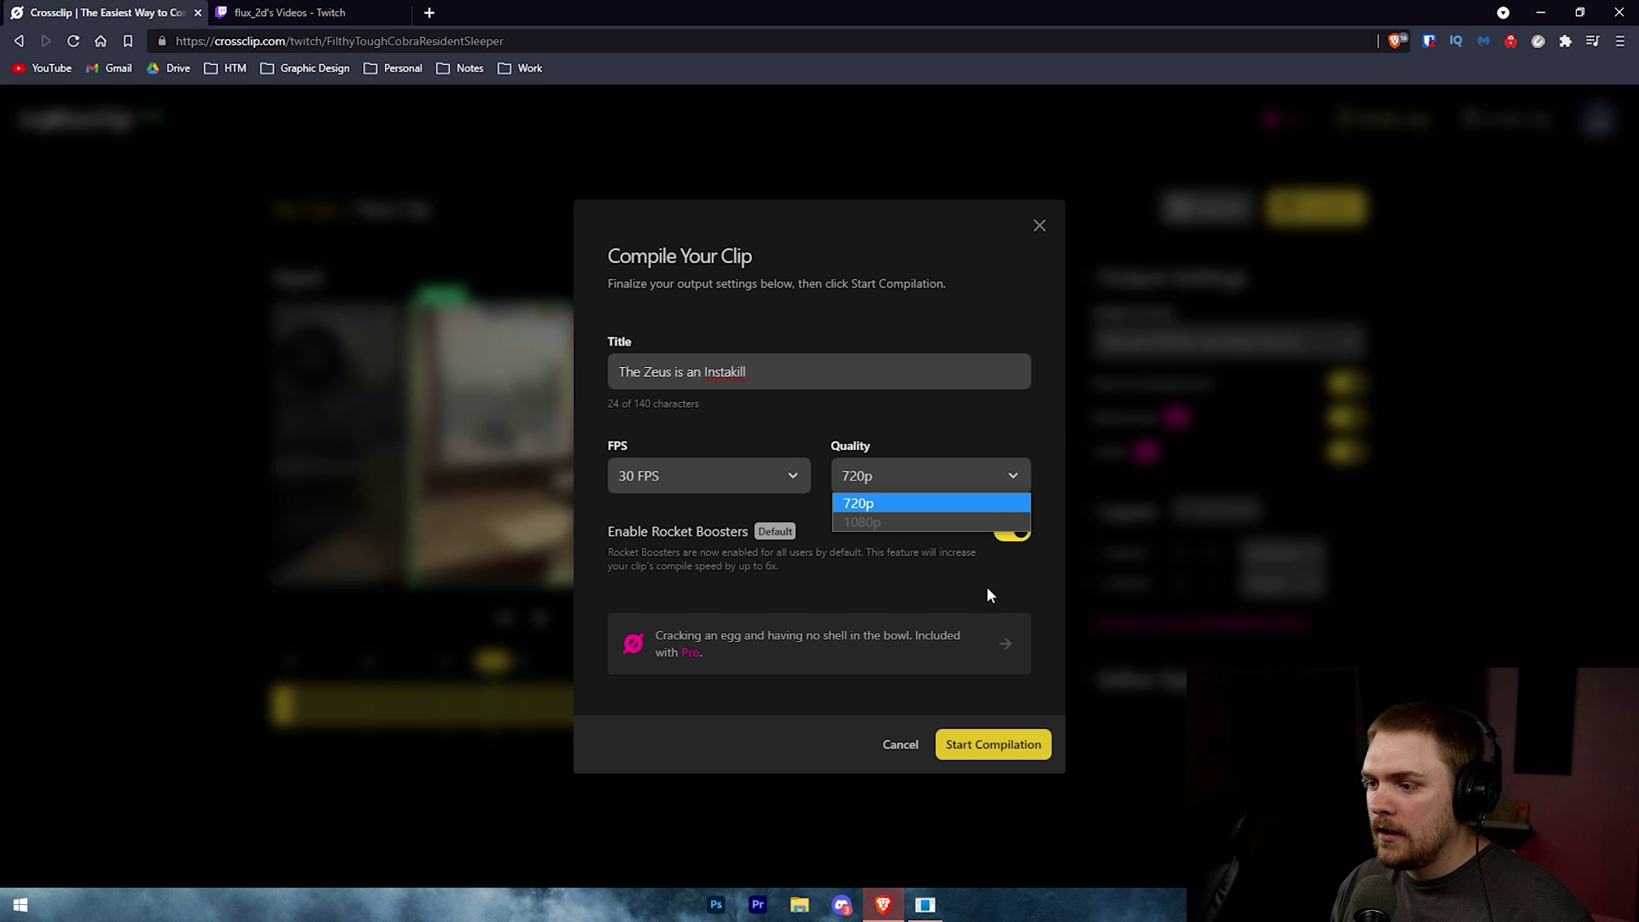
pyautogui.click(1018, 746)
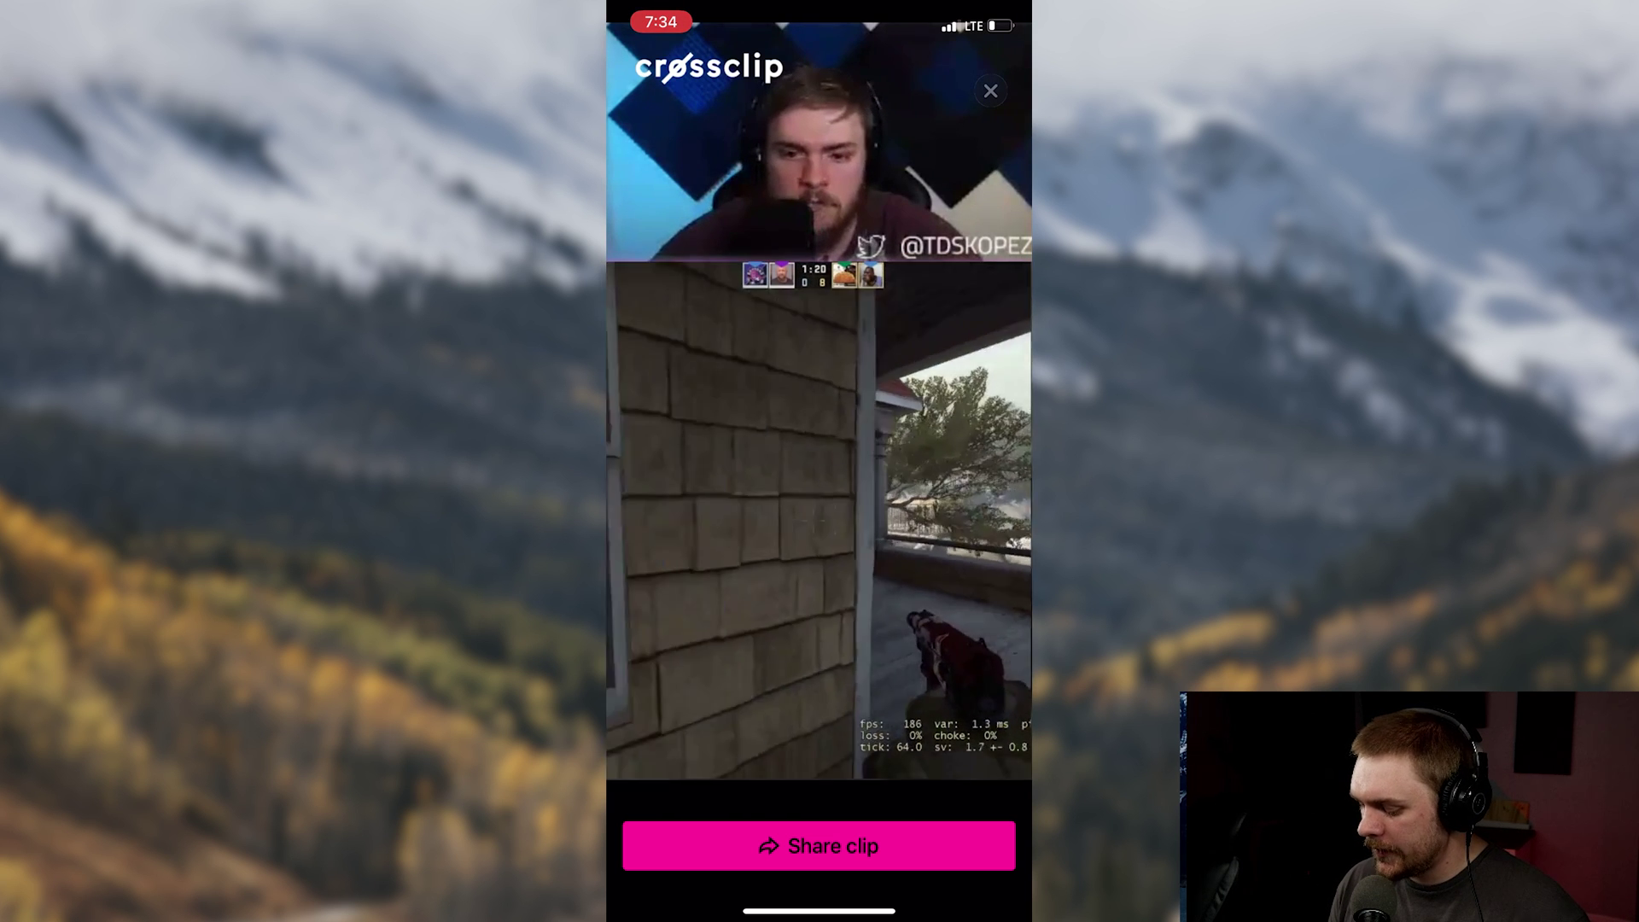
# Step: Bring up the share sheet for the 14.4 MB compiled clip video
pyautogui.click(818, 846)
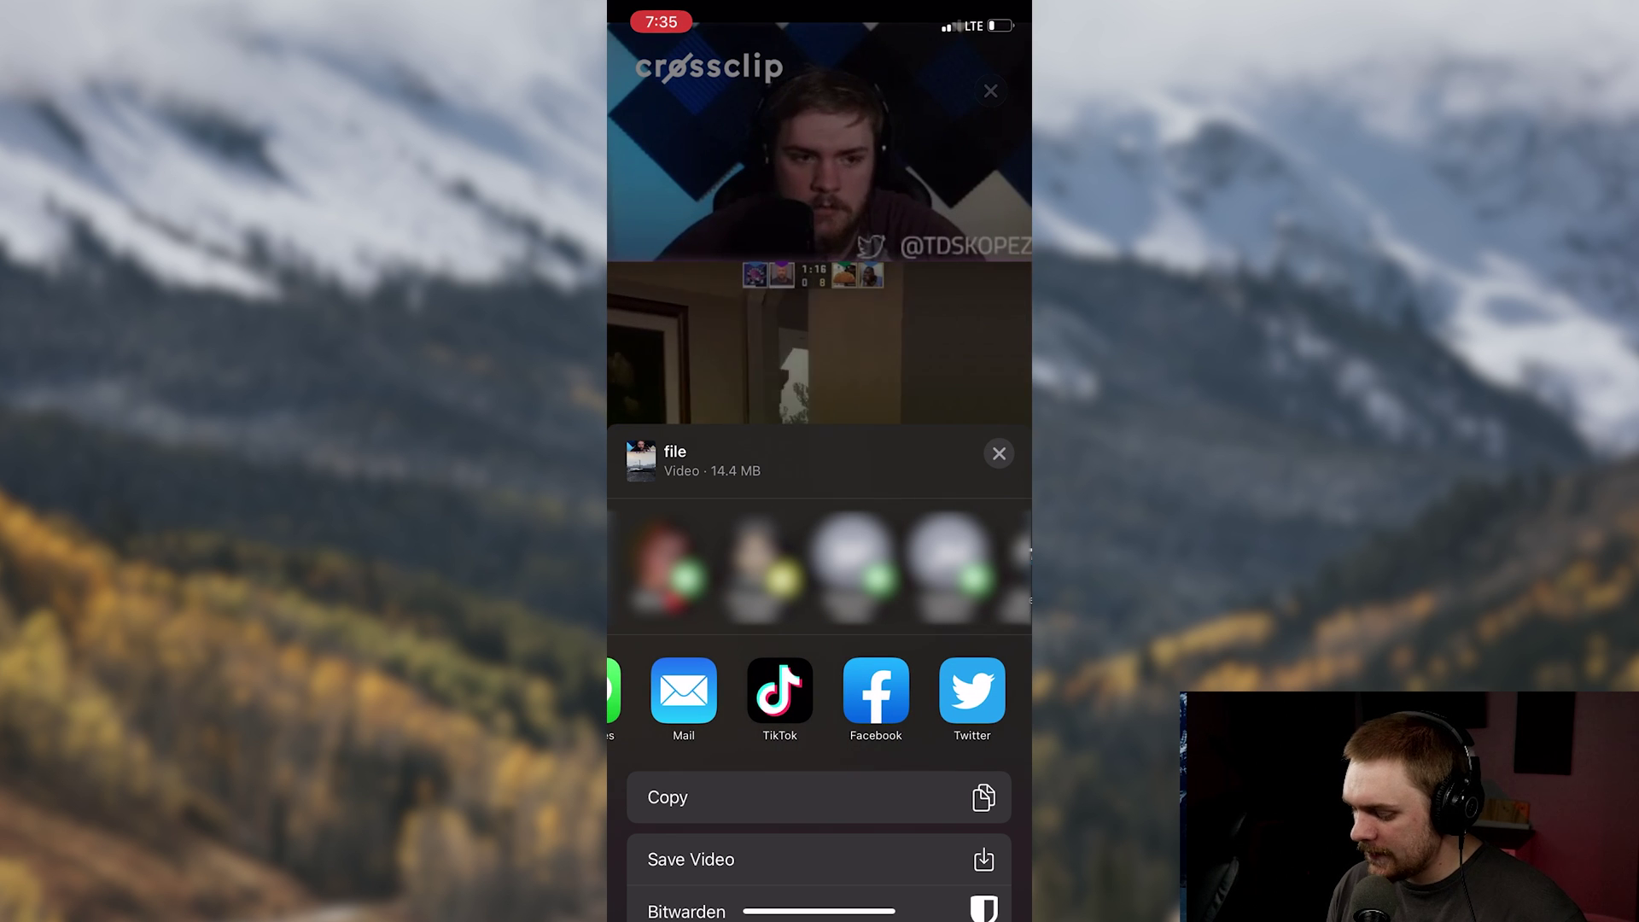
# Step: Share the clip to TikTok, continue past the trim and edit screens, and post it
pyautogui.click(779, 689)
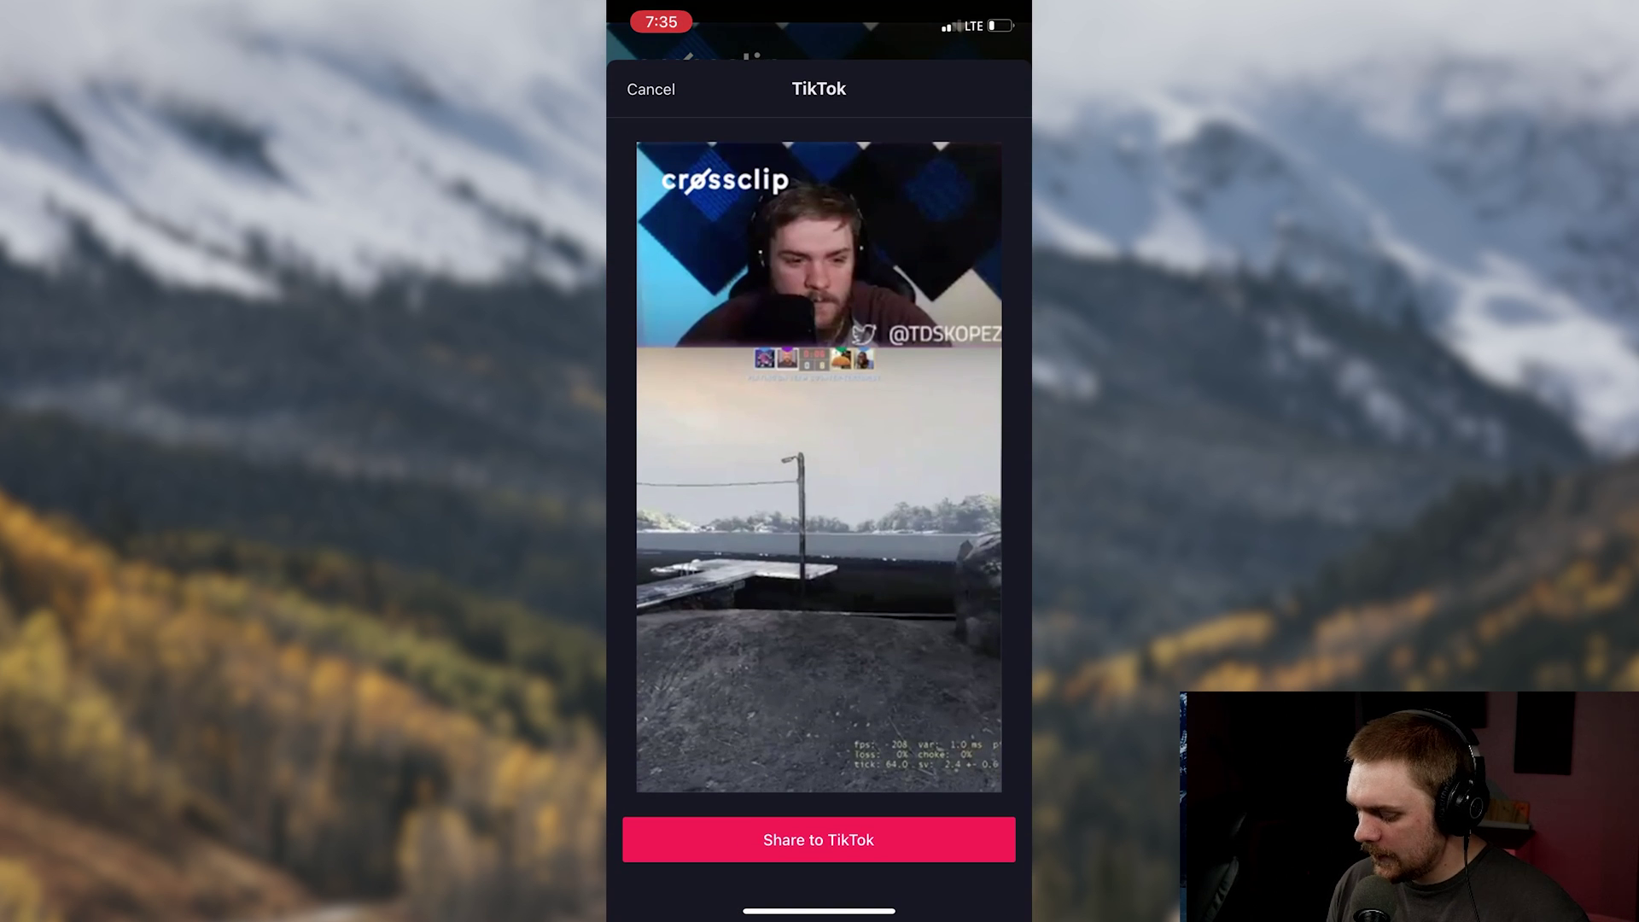
pyautogui.click(818, 839)
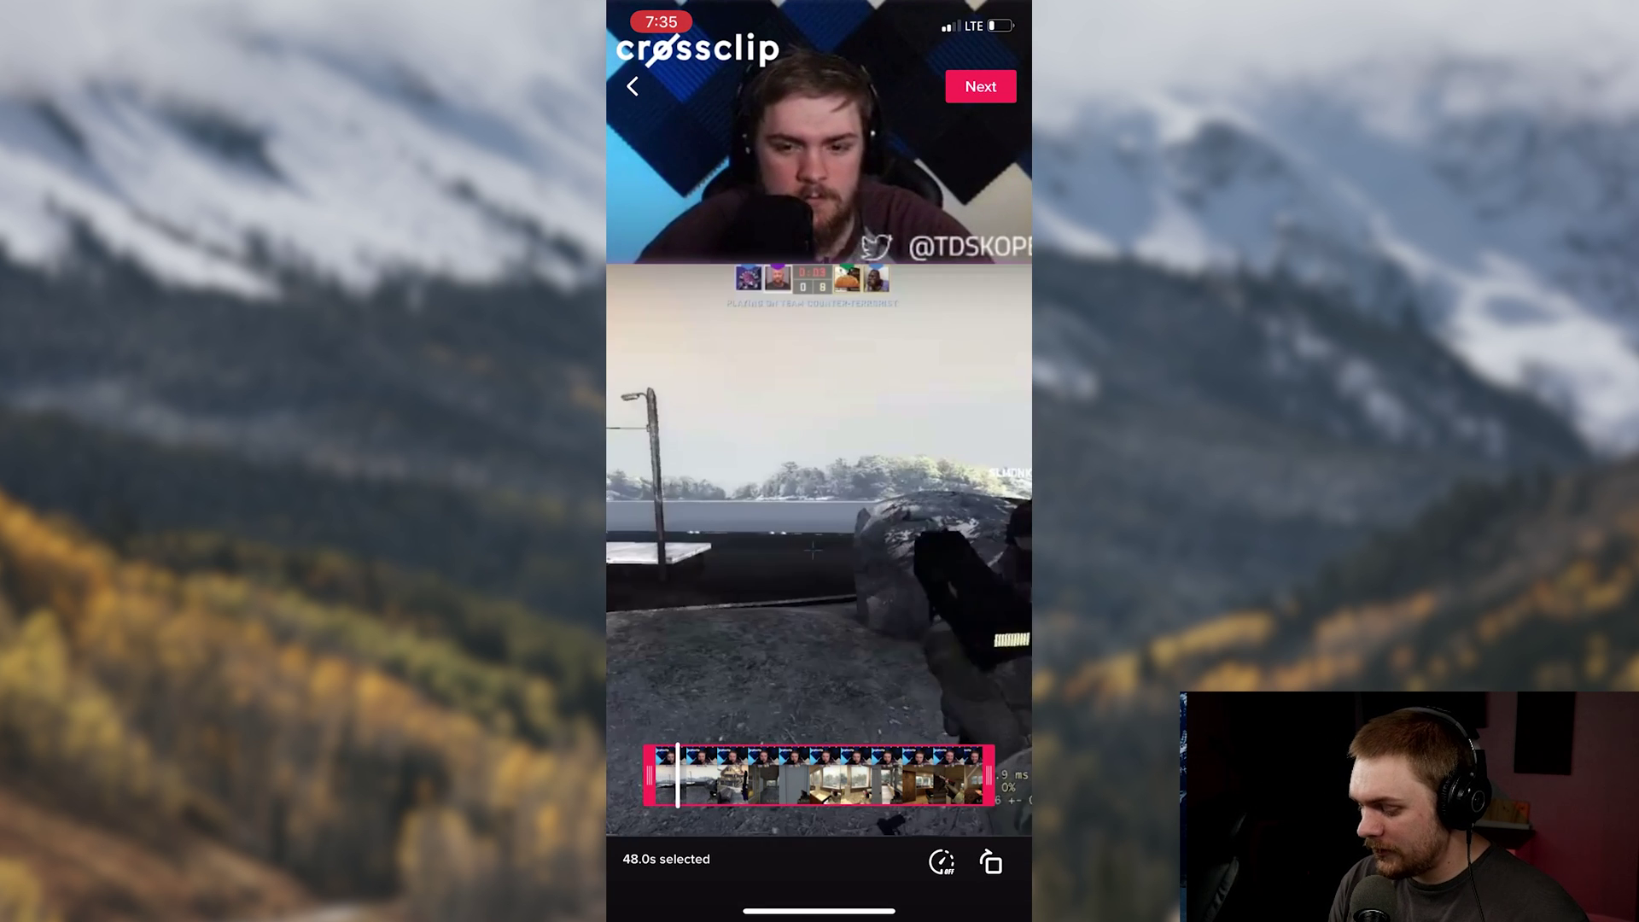
pyautogui.click(979, 86)
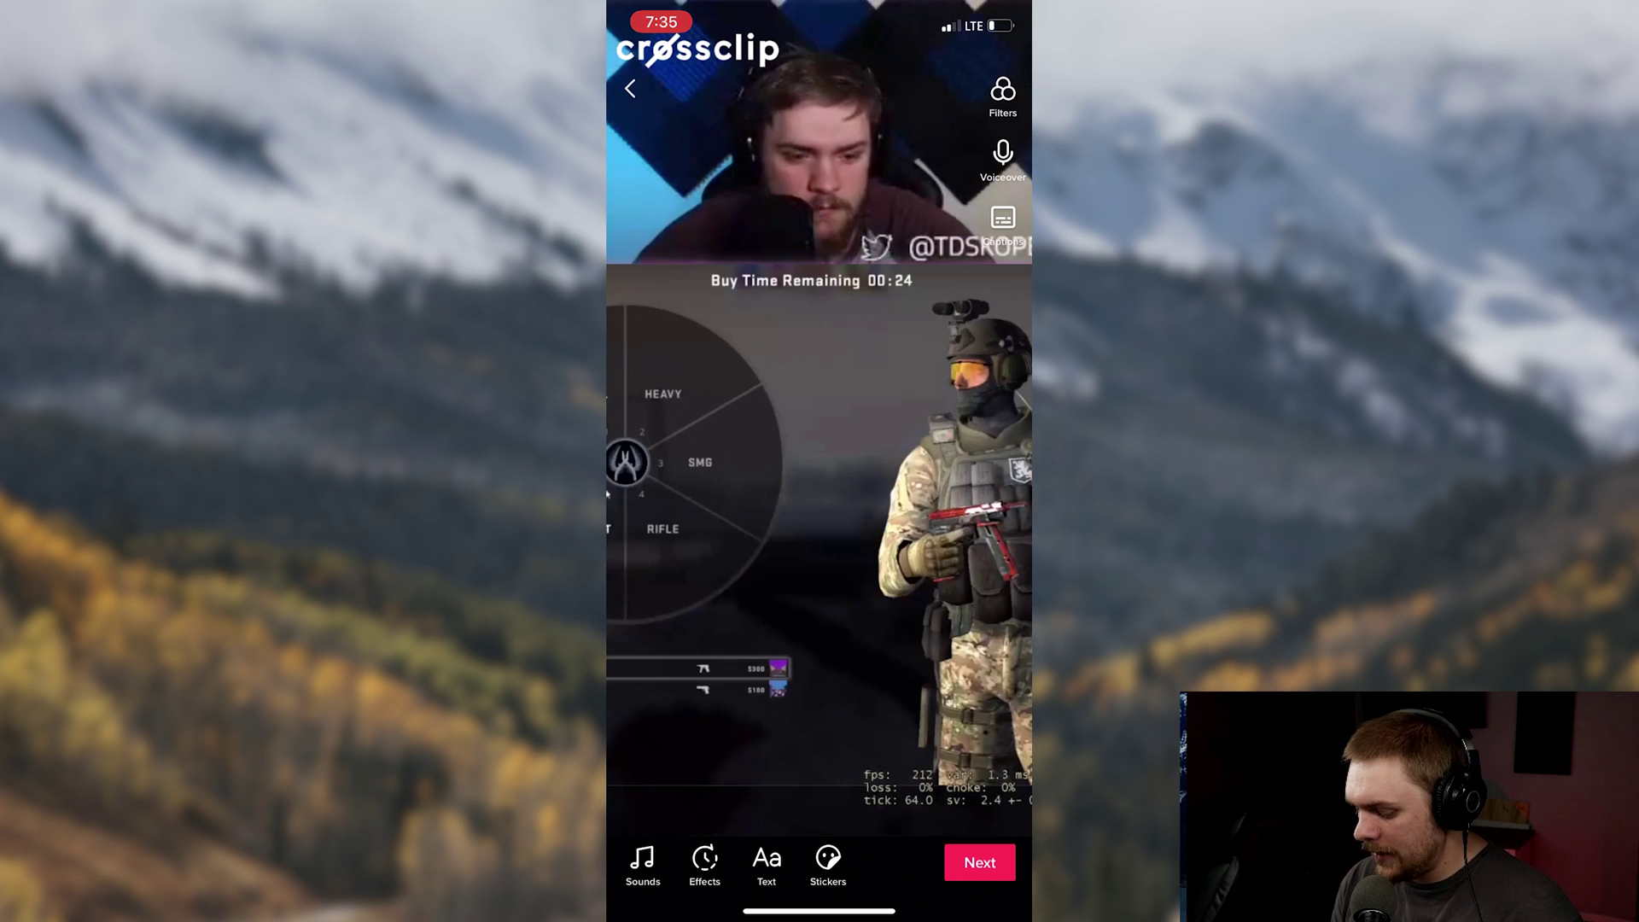
pyautogui.click(979, 862)
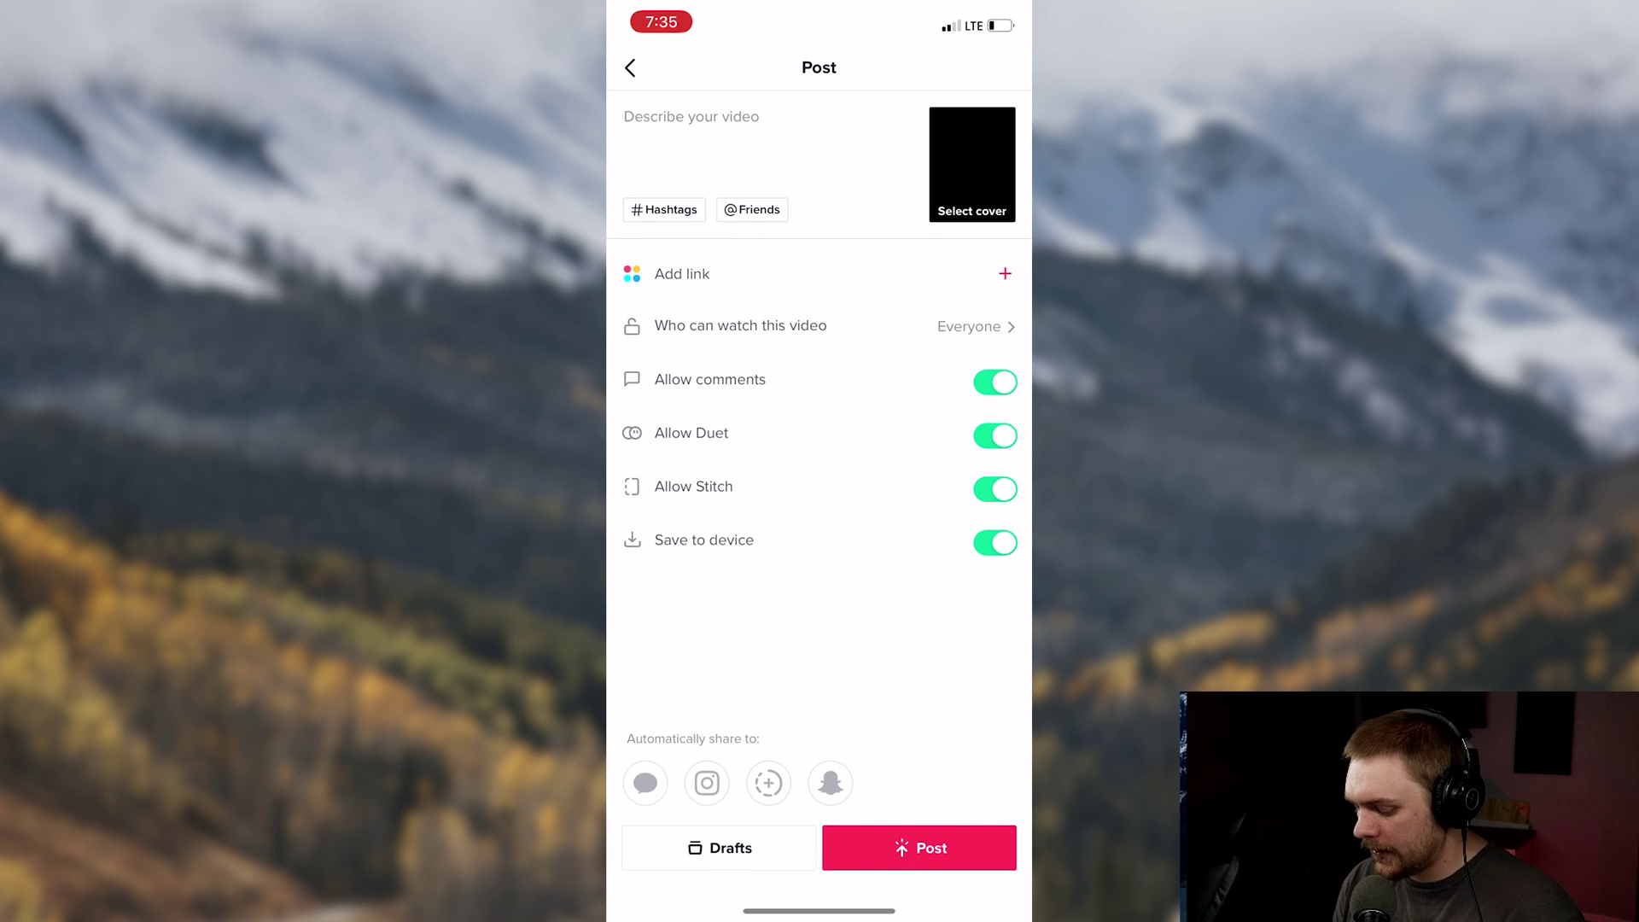
pyautogui.click(918, 848)
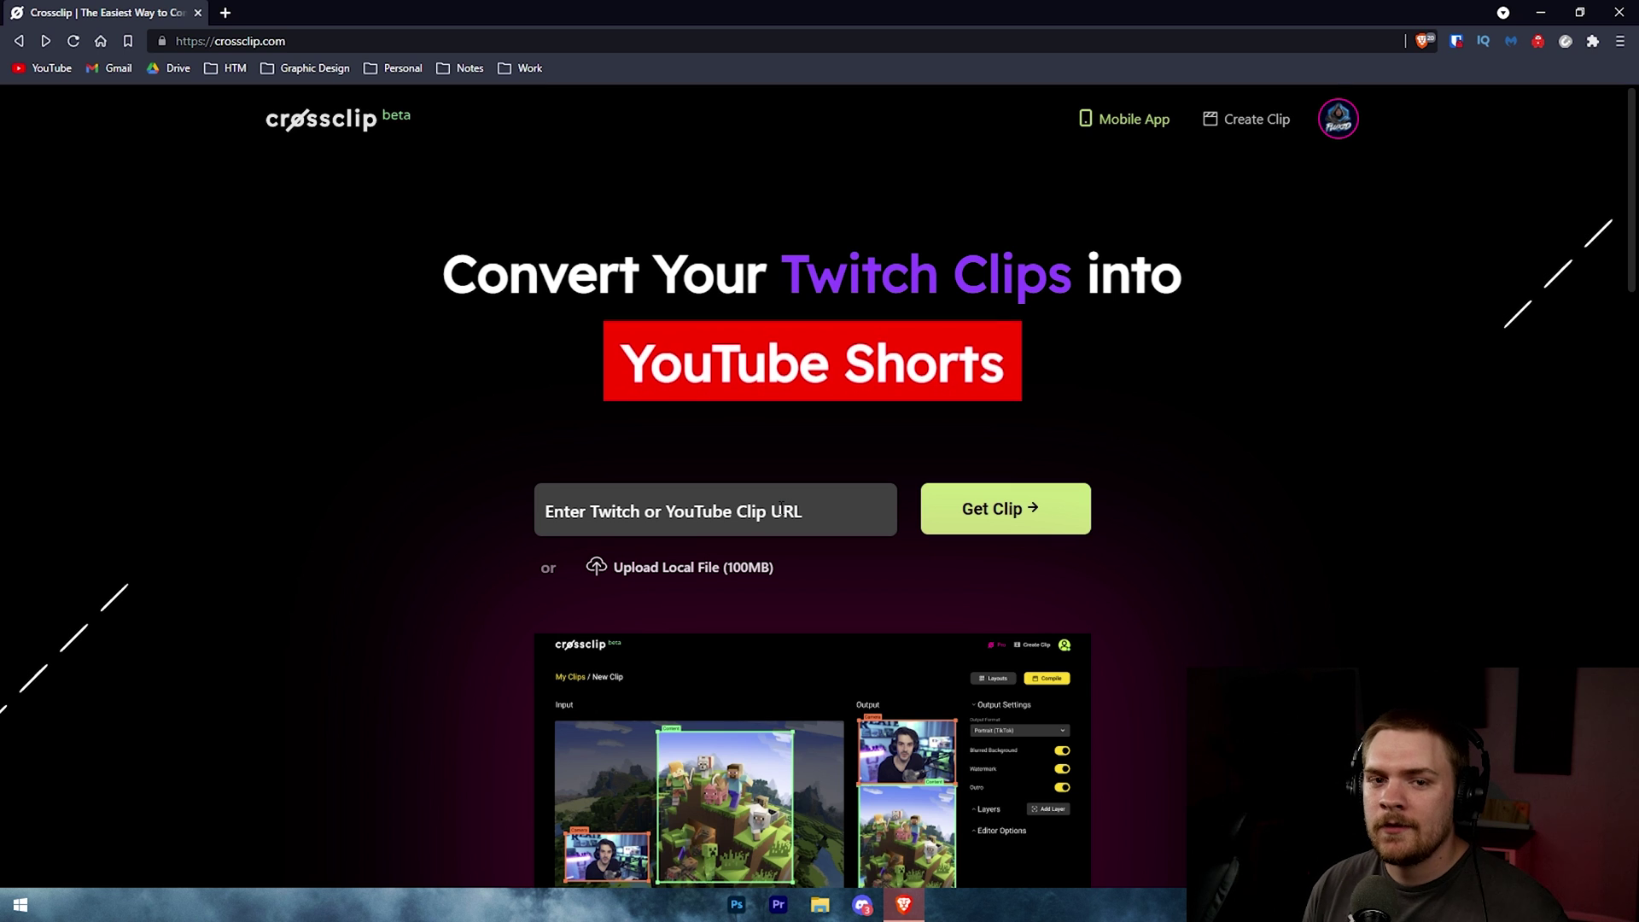
# Step: Paste and load the Twitch clip link, then fit the Camera crop onto the webcam
pyautogui.rightClick(714, 512)
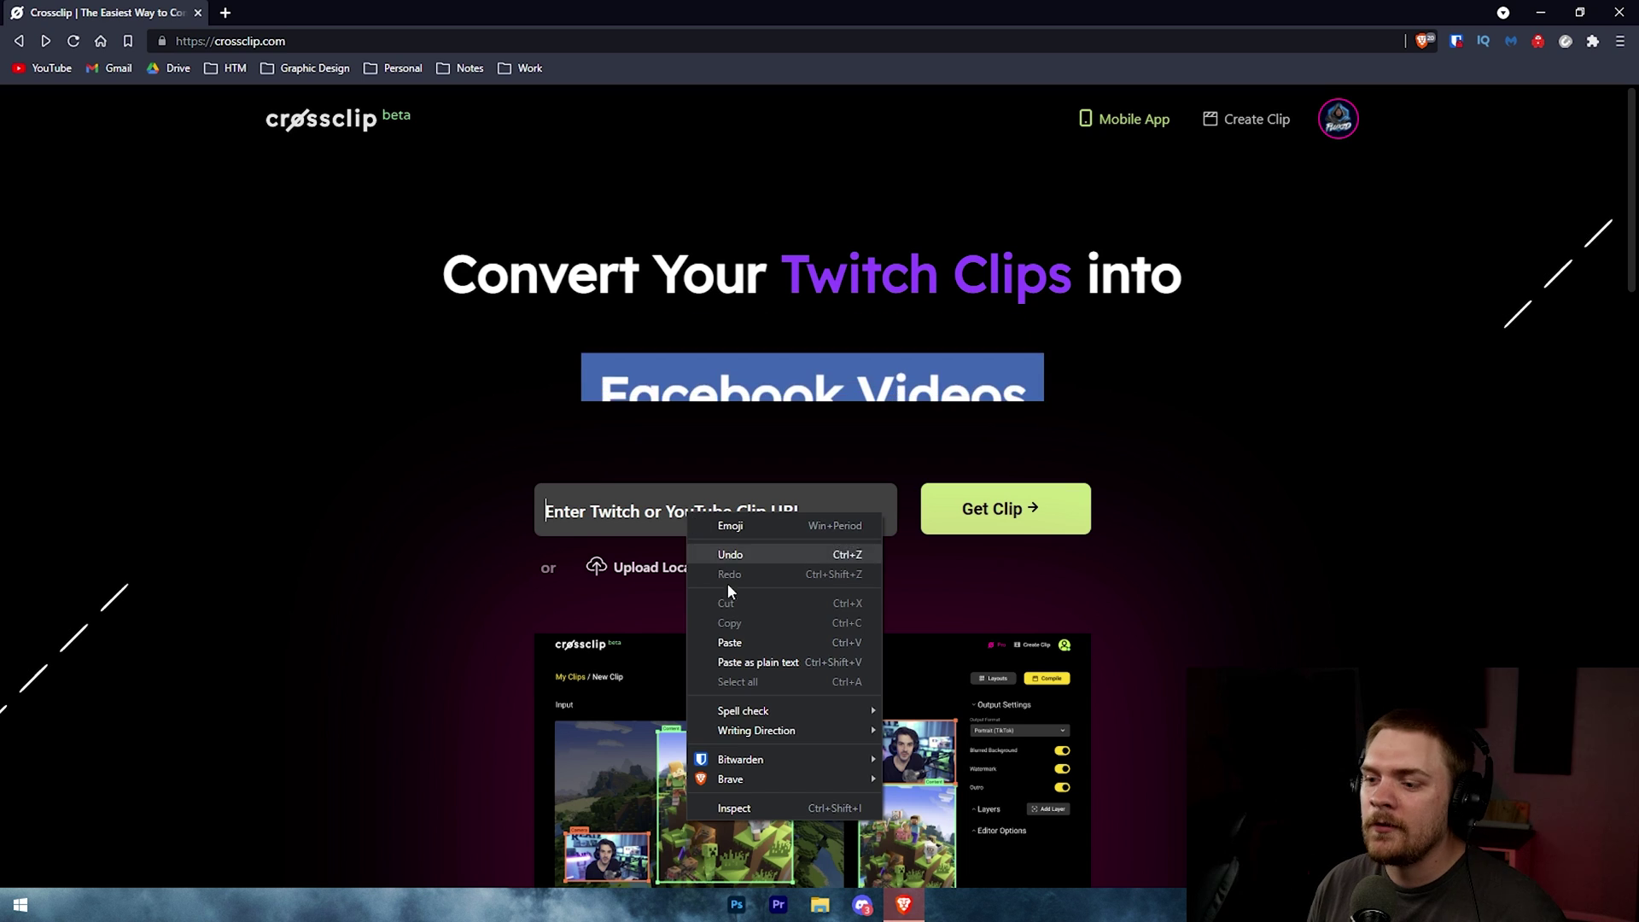
pyautogui.click(744, 631)
pyautogui.click(964, 512)
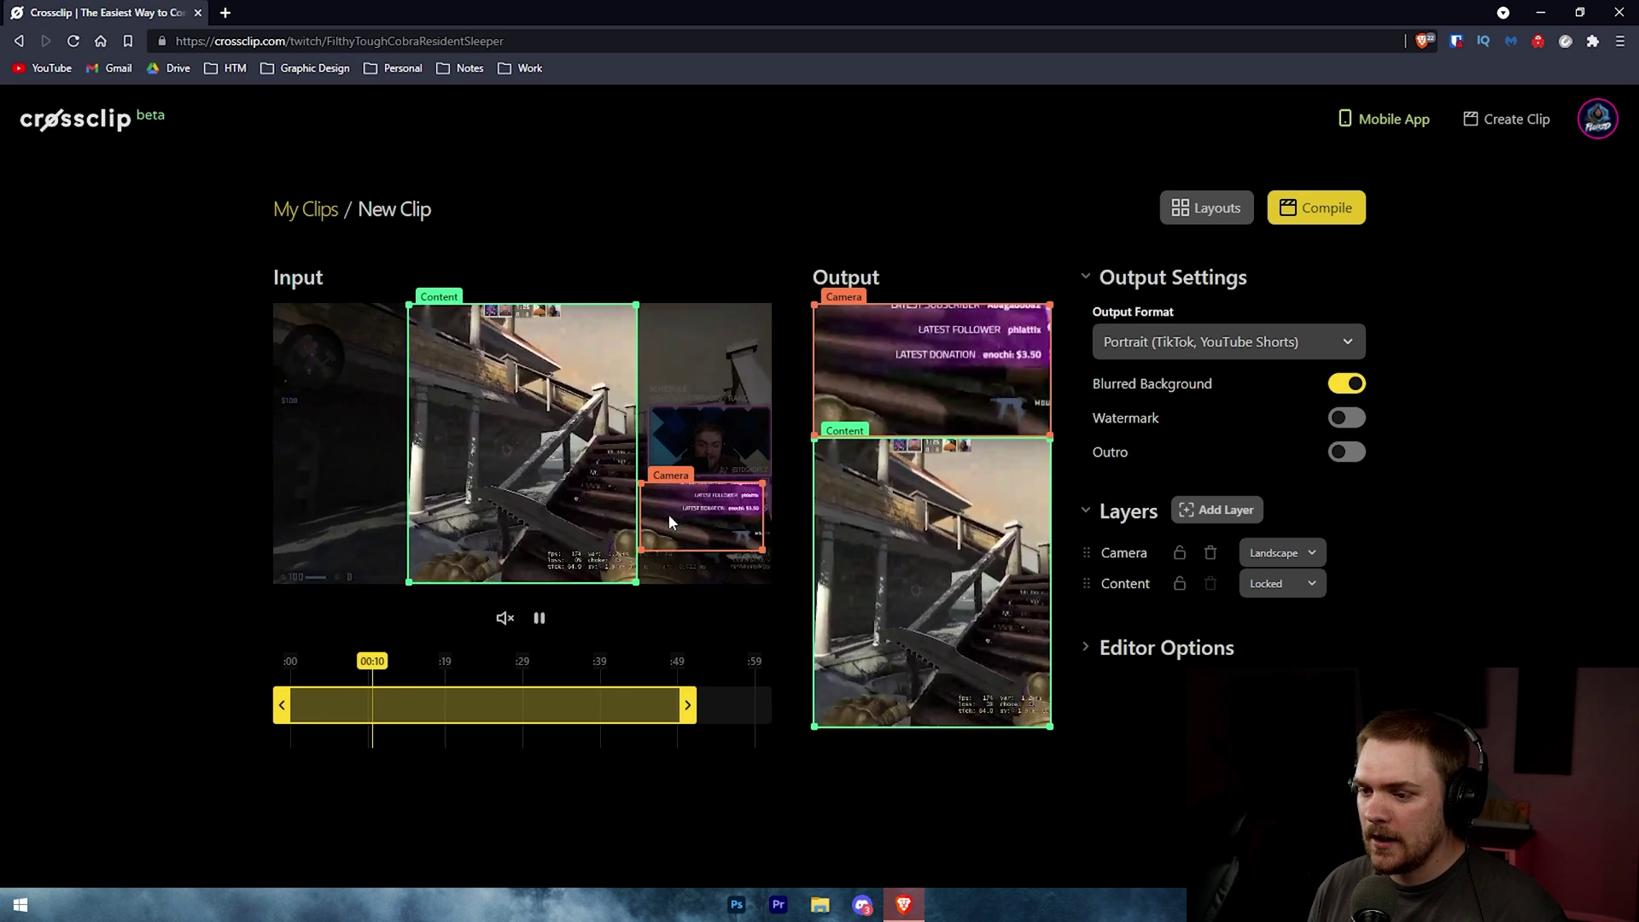
pyautogui.moveTo(668, 514); pyautogui.dragTo(656, 470)
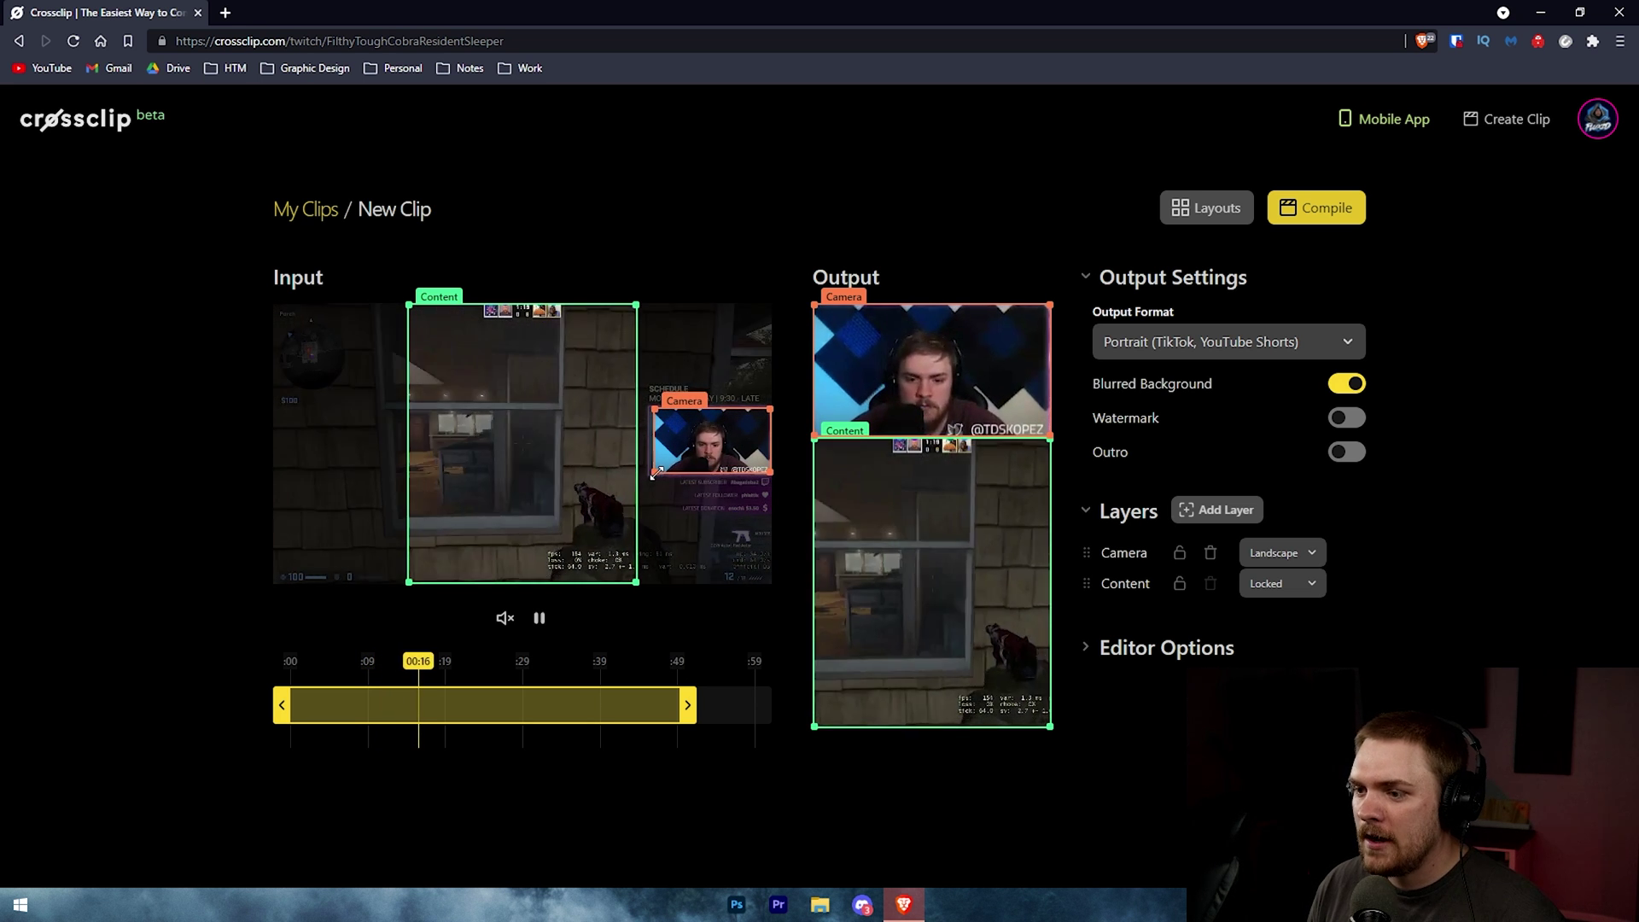
pyautogui.moveTo(704, 457); pyautogui.dragTo(704, 458)
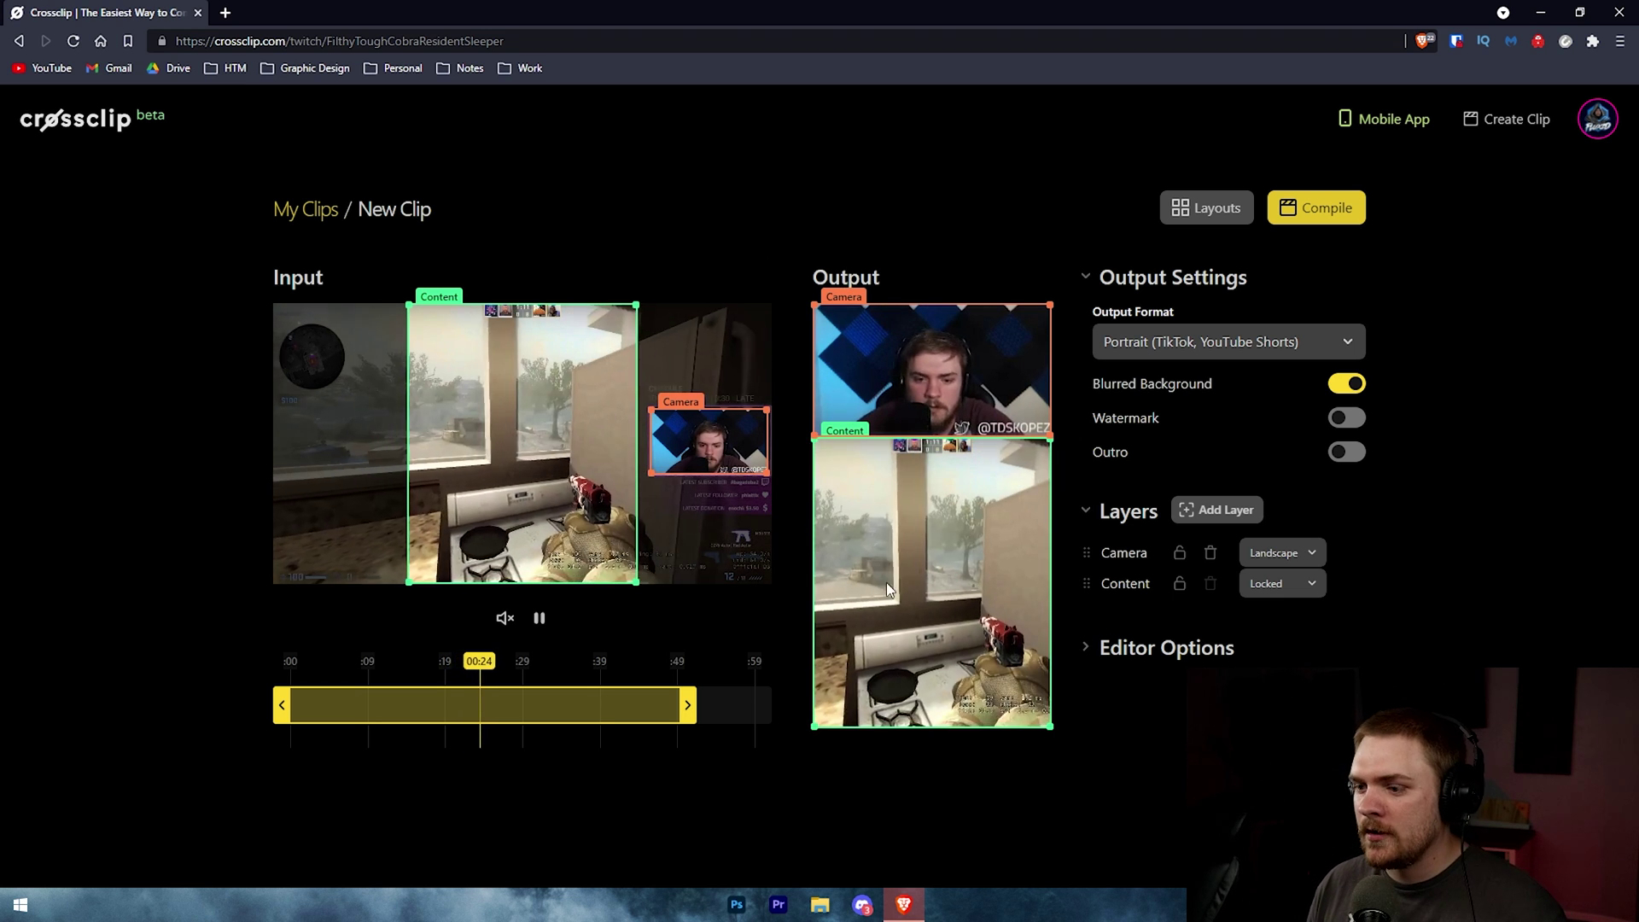
# Step: Add Layer 0 and crop it to the kill feed strip at the gameplay's top-right
pyautogui.click(1200, 508)
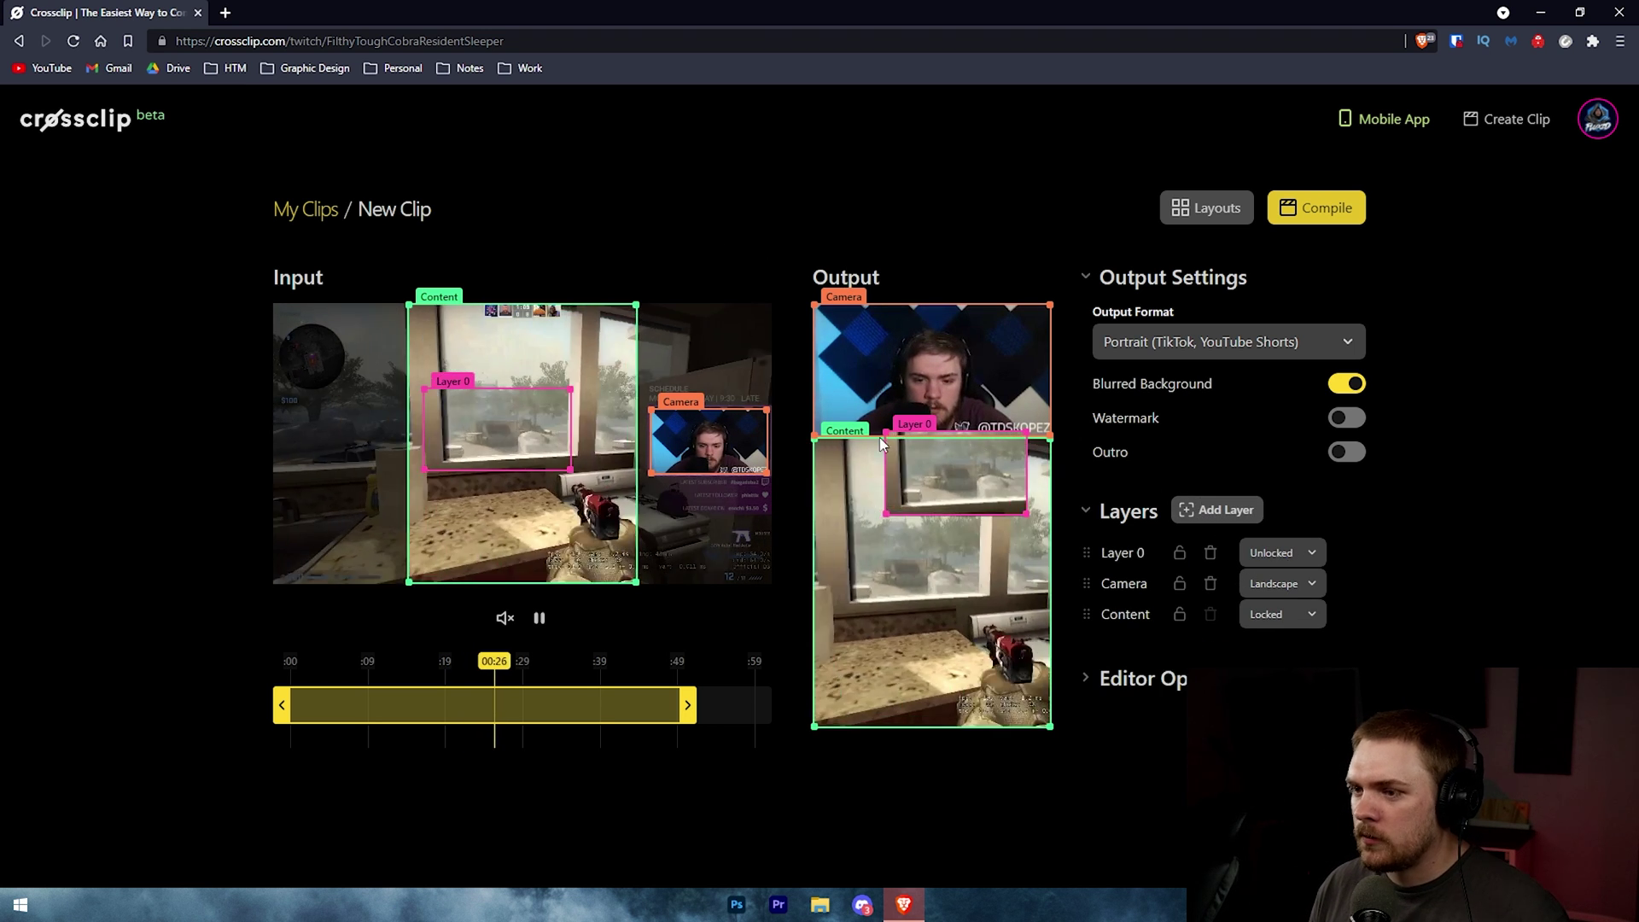
pyautogui.moveTo(504, 429); pyautogui.dragTo(718, 358)
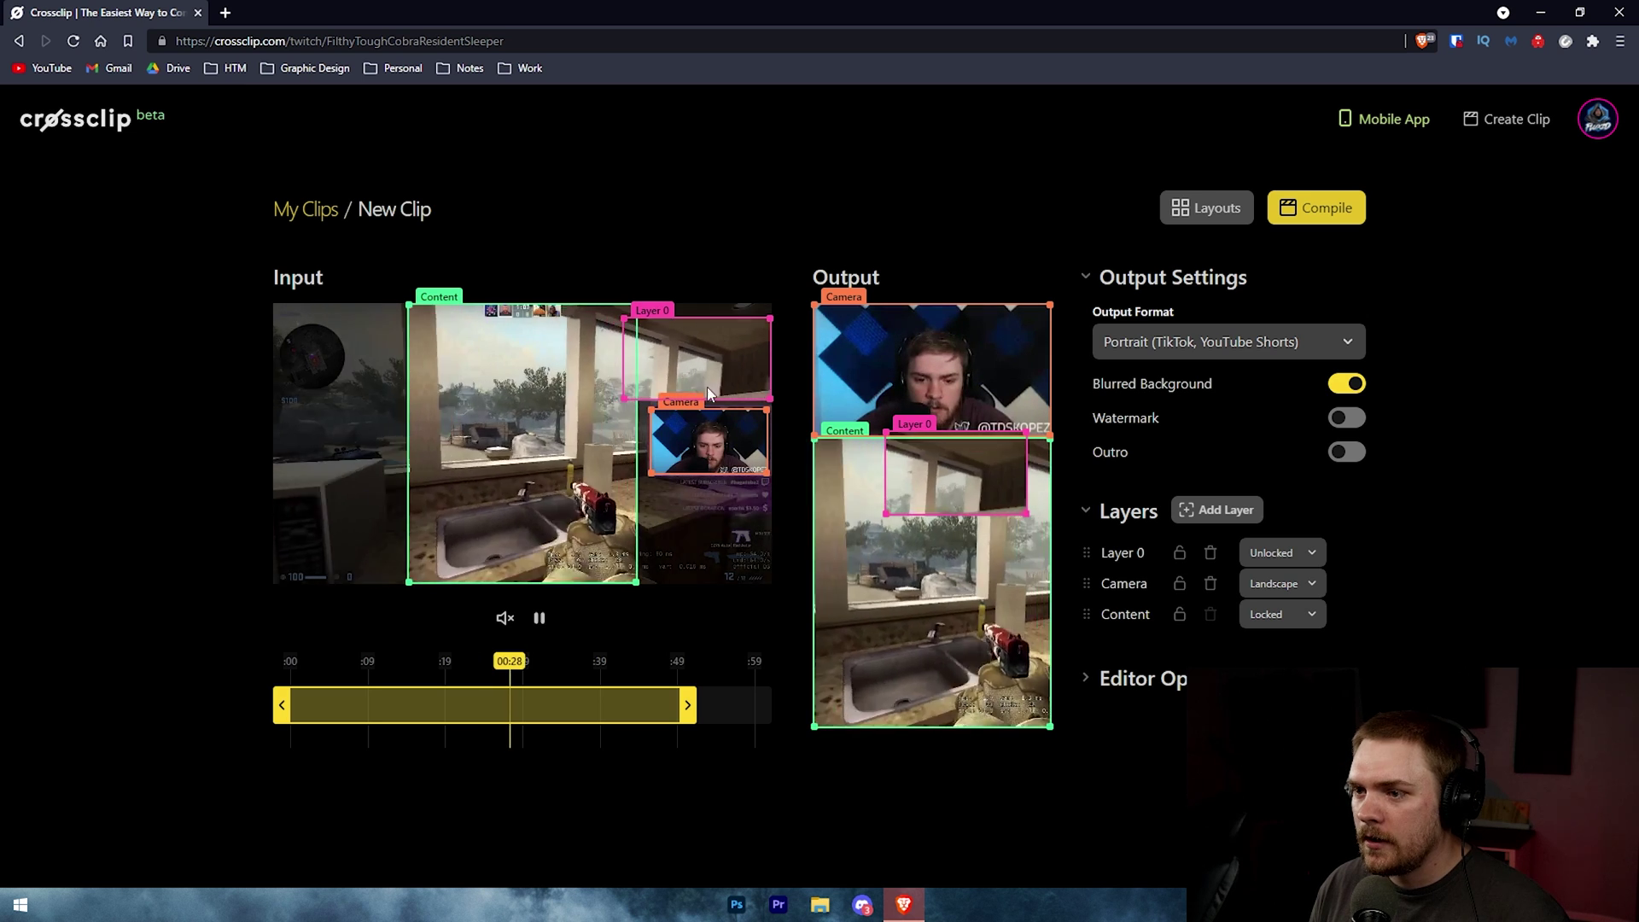
pyautogui.moveTo(625, 399); pyautogui.dragTo(636, 335)
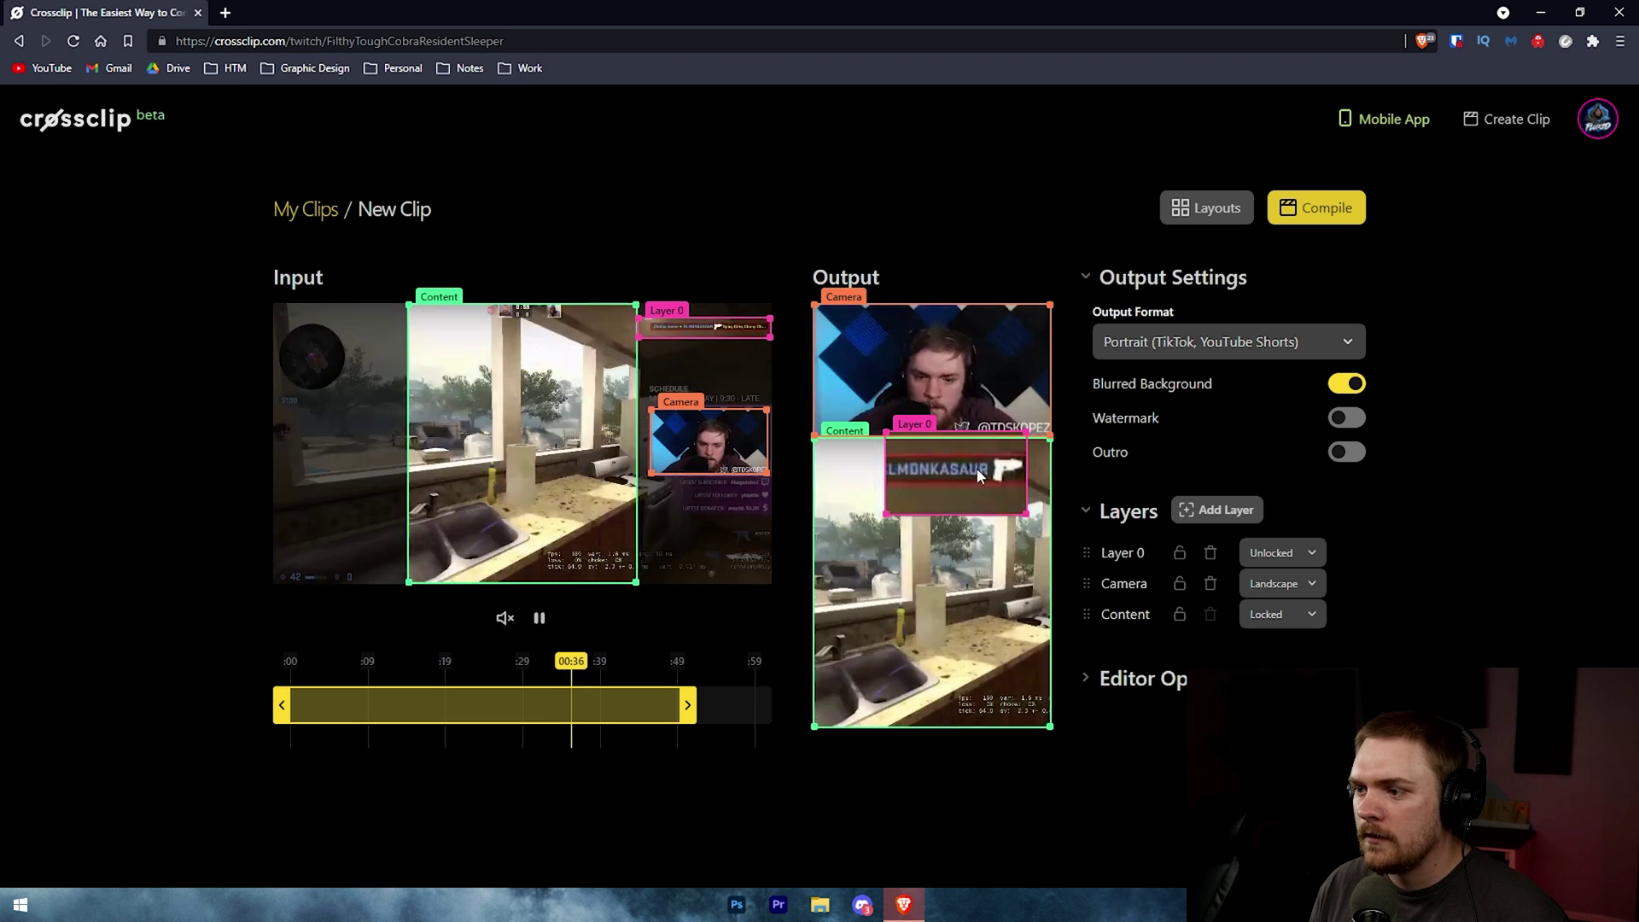
# Step: Widen the kill feed and align it to the output's bottom edge, previewing at 00:20 and 00:29
pyautogui.moveTo(976, 468); pyautogui.dragTo(1001, 475)
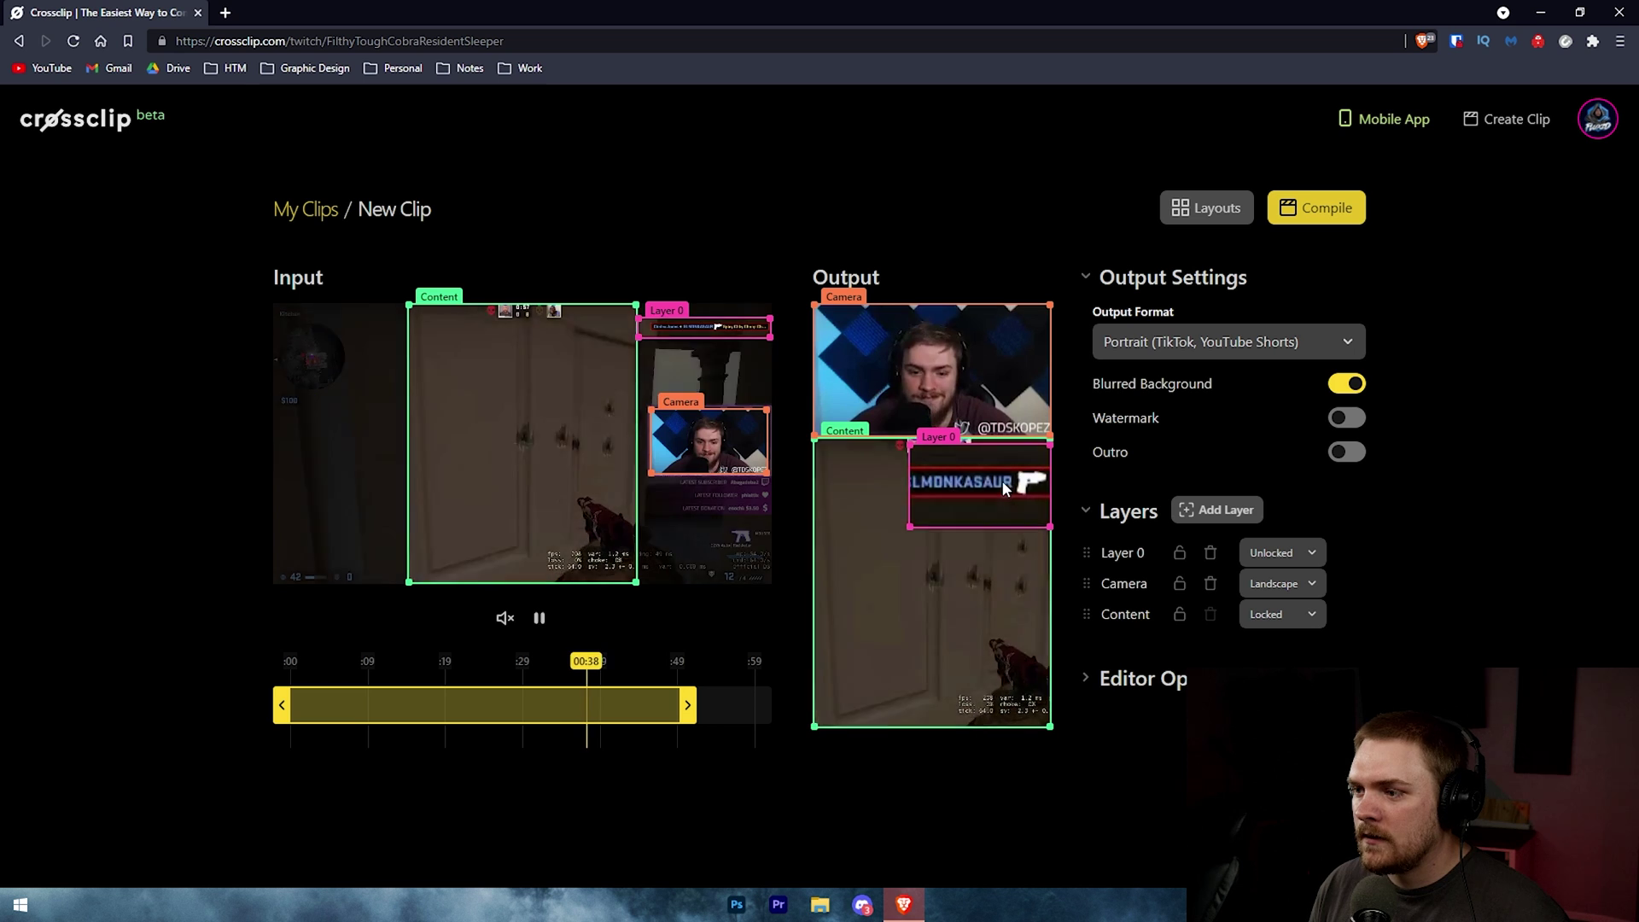
pyautogui.moveTo(910, 522); pyautogui.dragTo(768, 483)
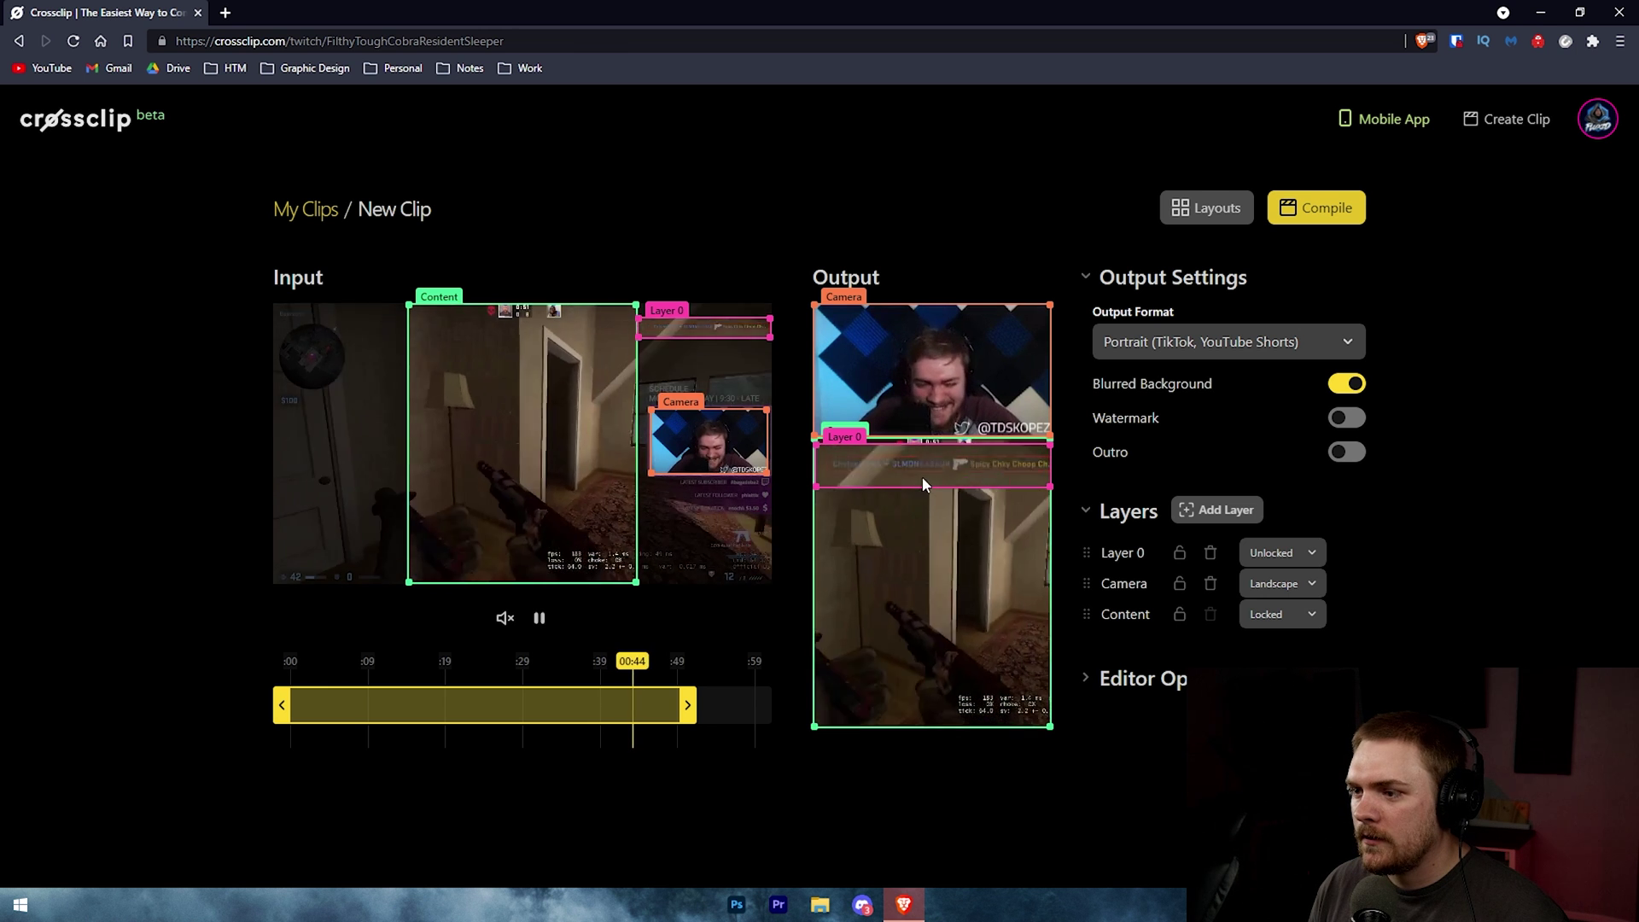
pyautogui.moveTo(989, 459); pyautogui.dragTo(989, 573)
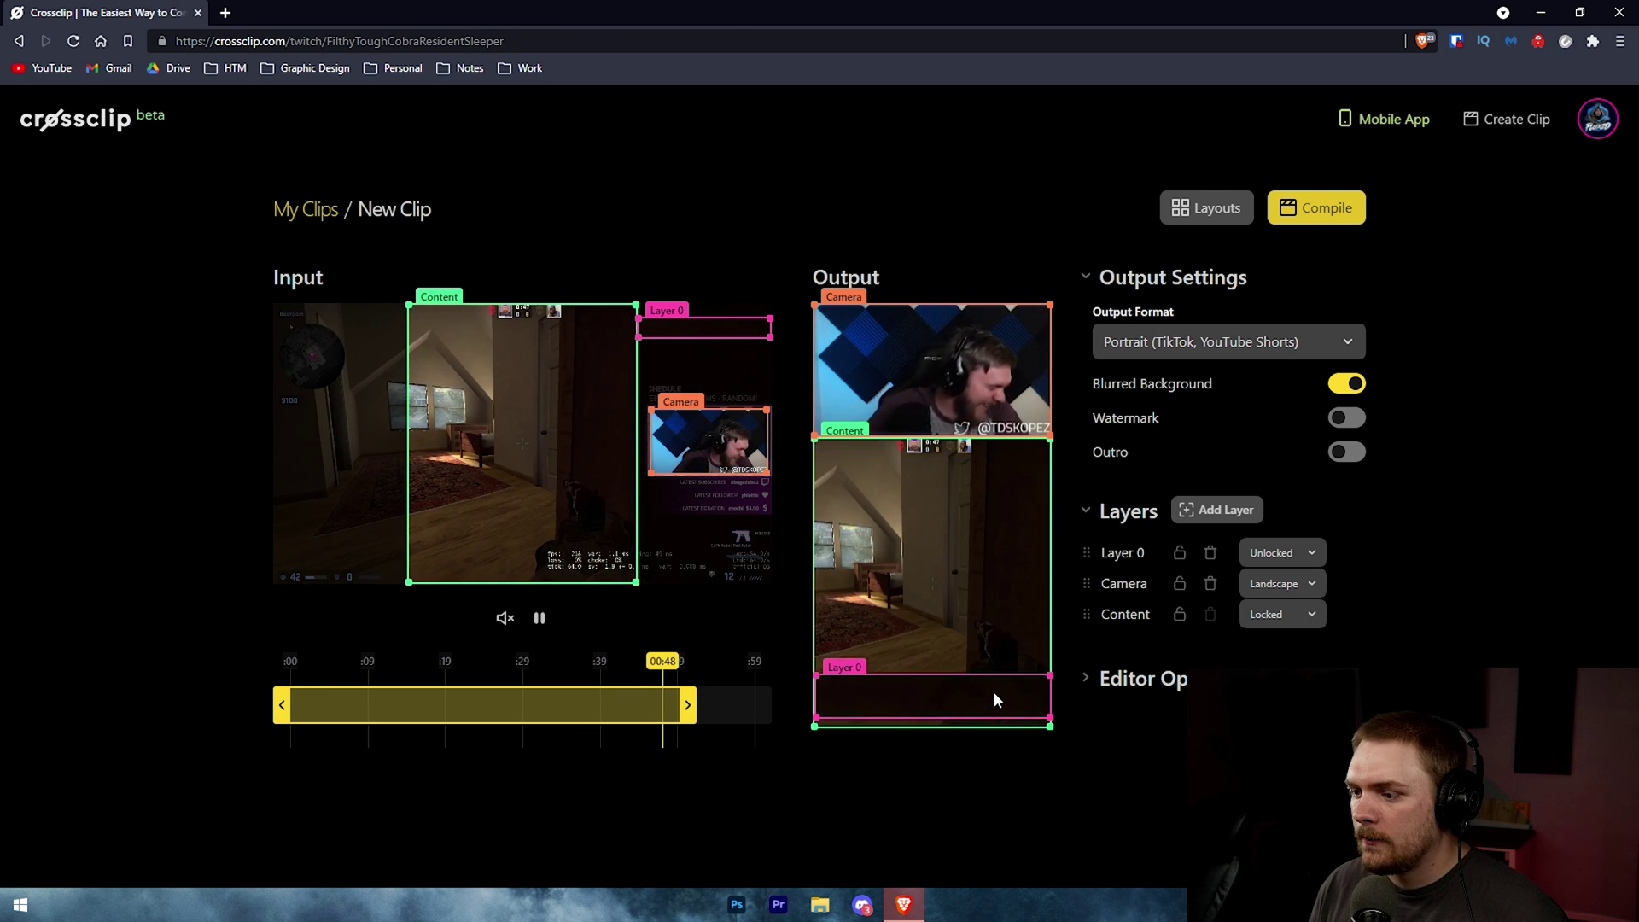
pyautogui.moveTo(995, 693); pyautogui.dragTo(994, 702)
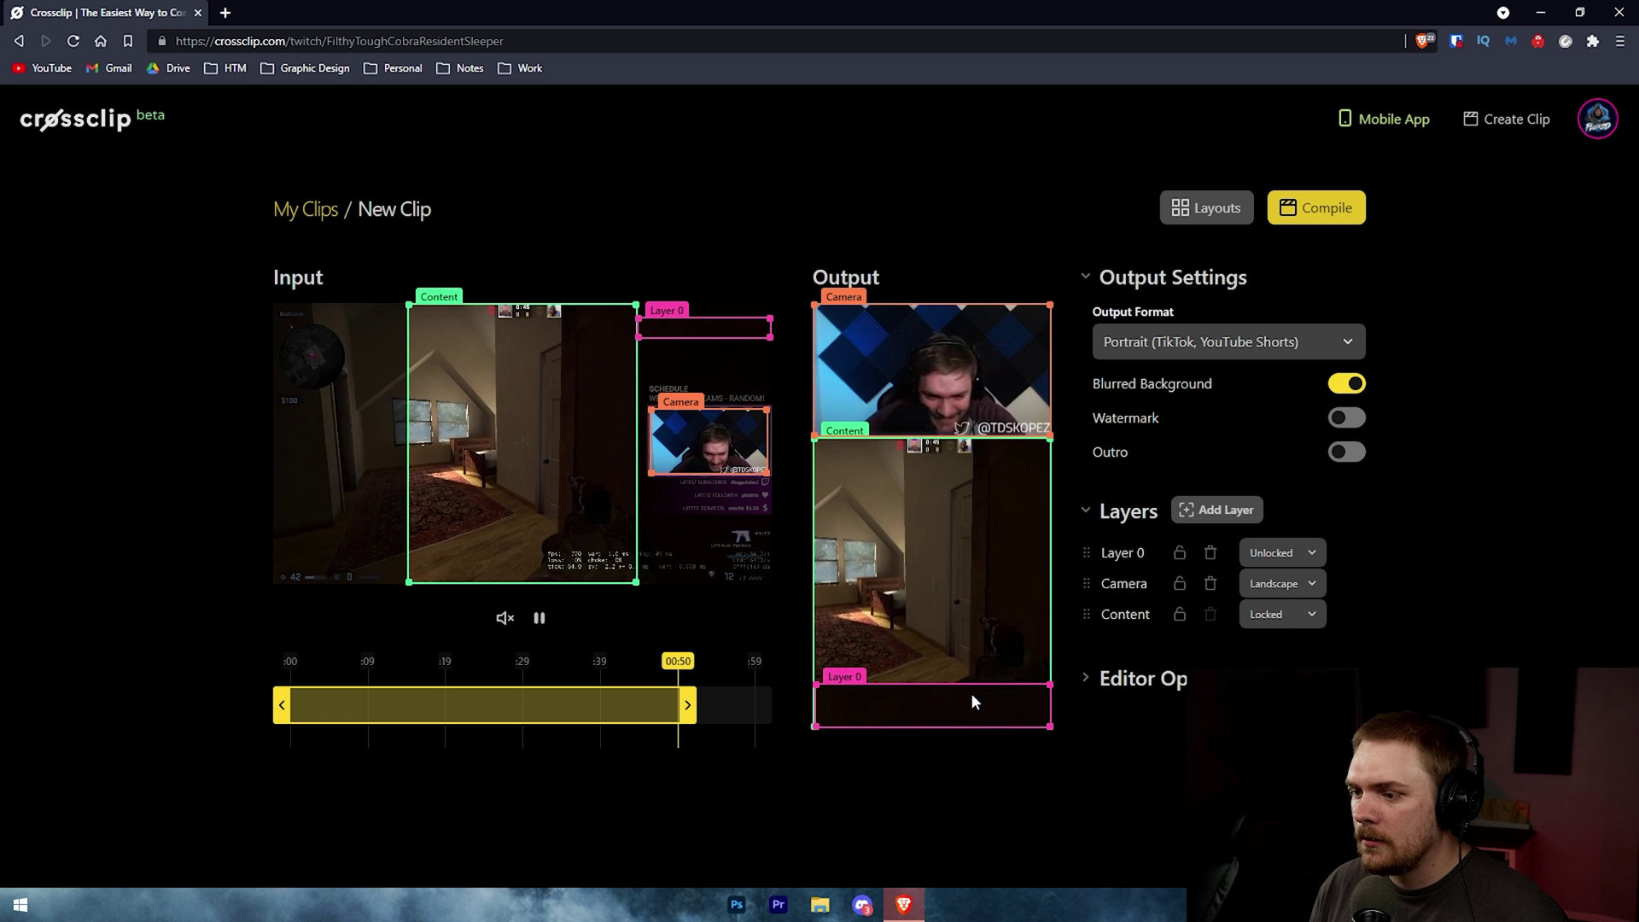
pyautogui.click(450, 677)
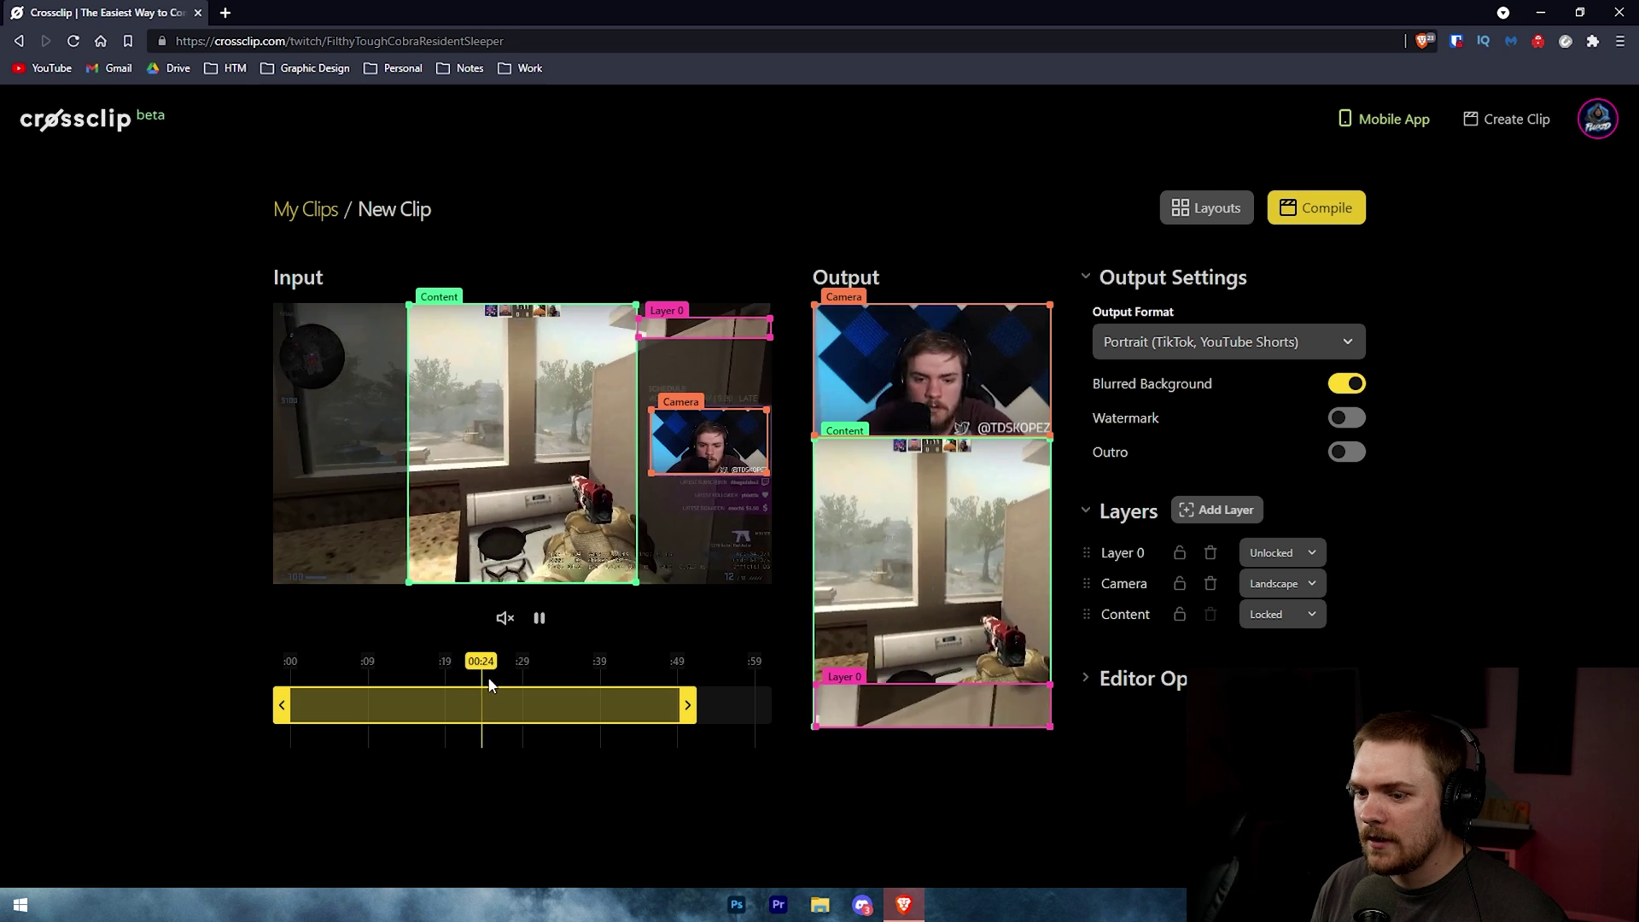
pyautogui.click(515, 676)
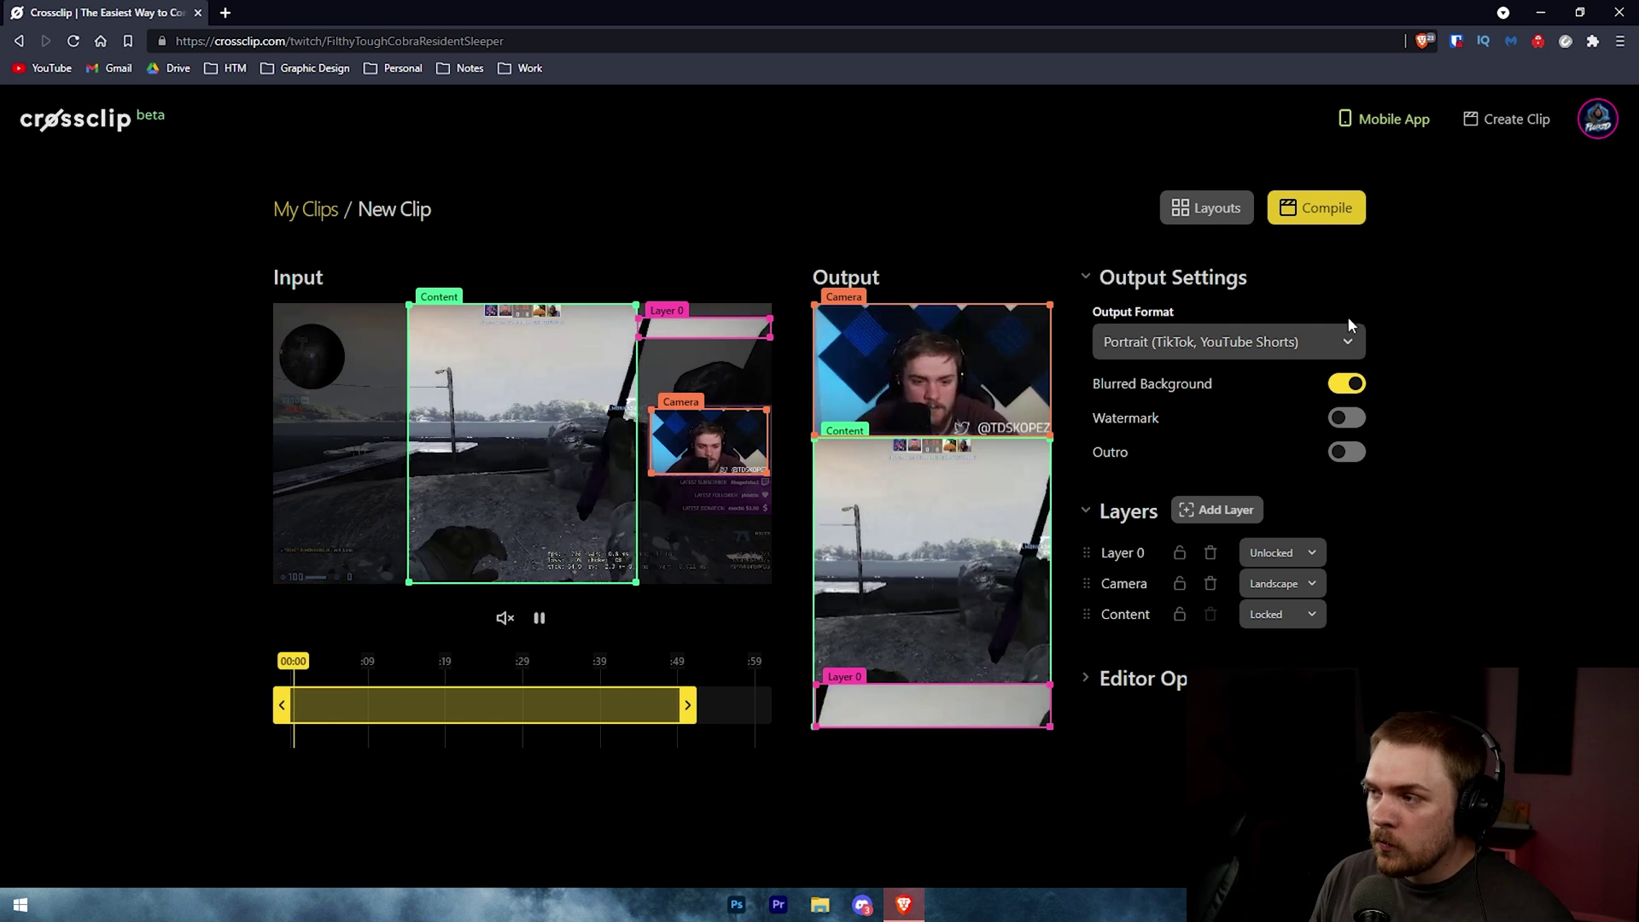
# Step: Title the export 'Test', choose 60 FPS and 1080p quality, and start compilation
pyautogui.click(1317, 220)
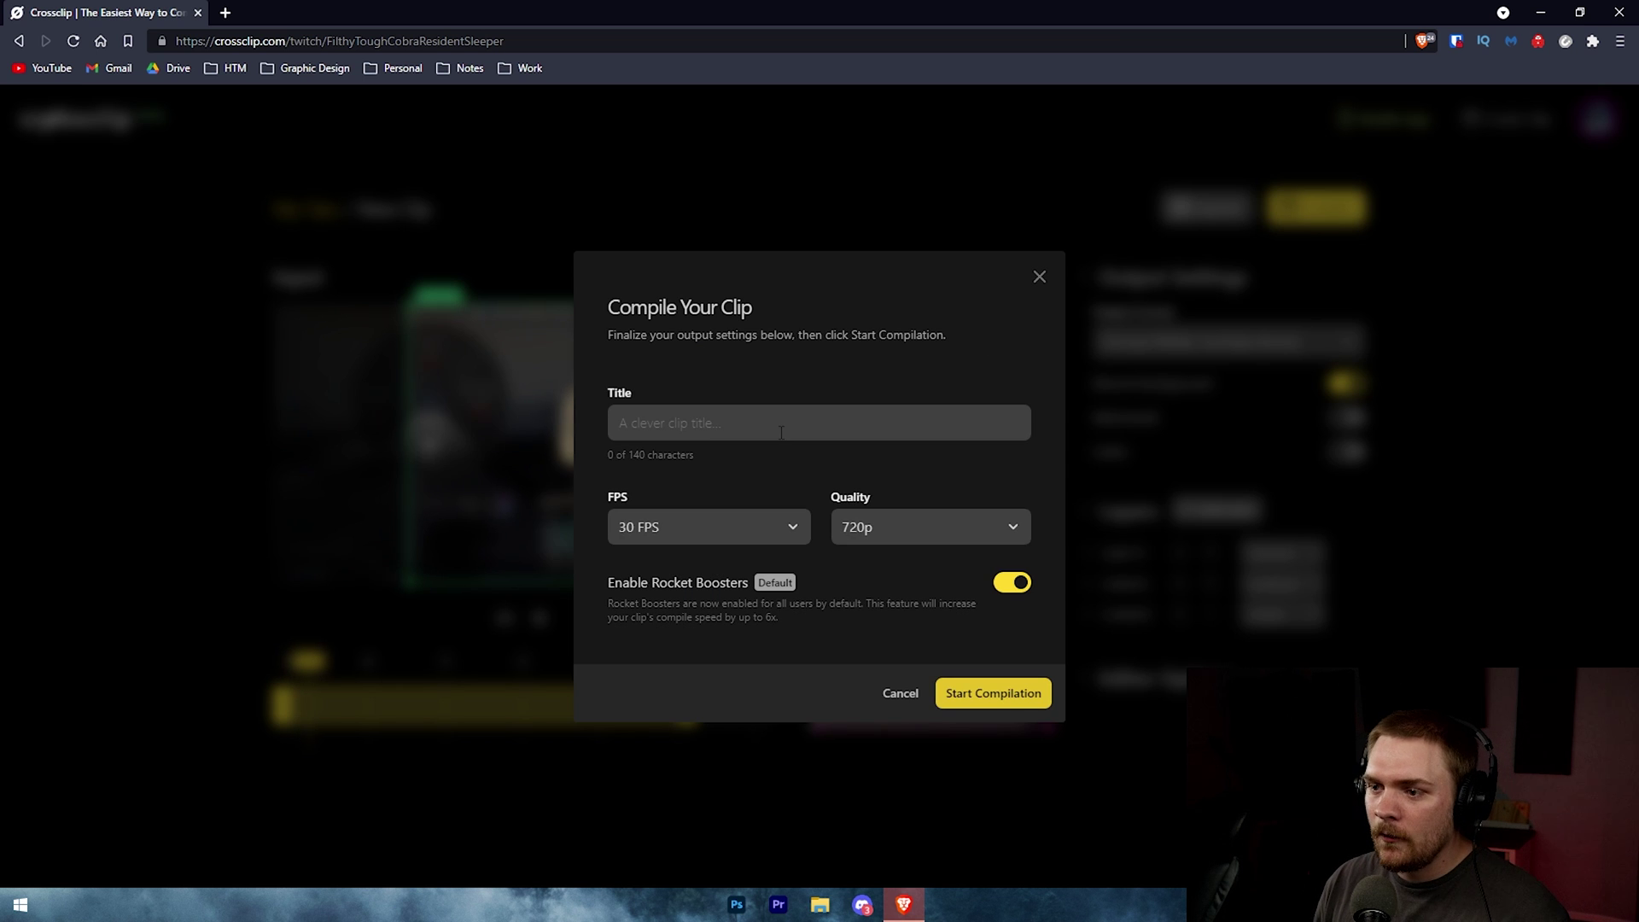
pyautogui.write('Test')
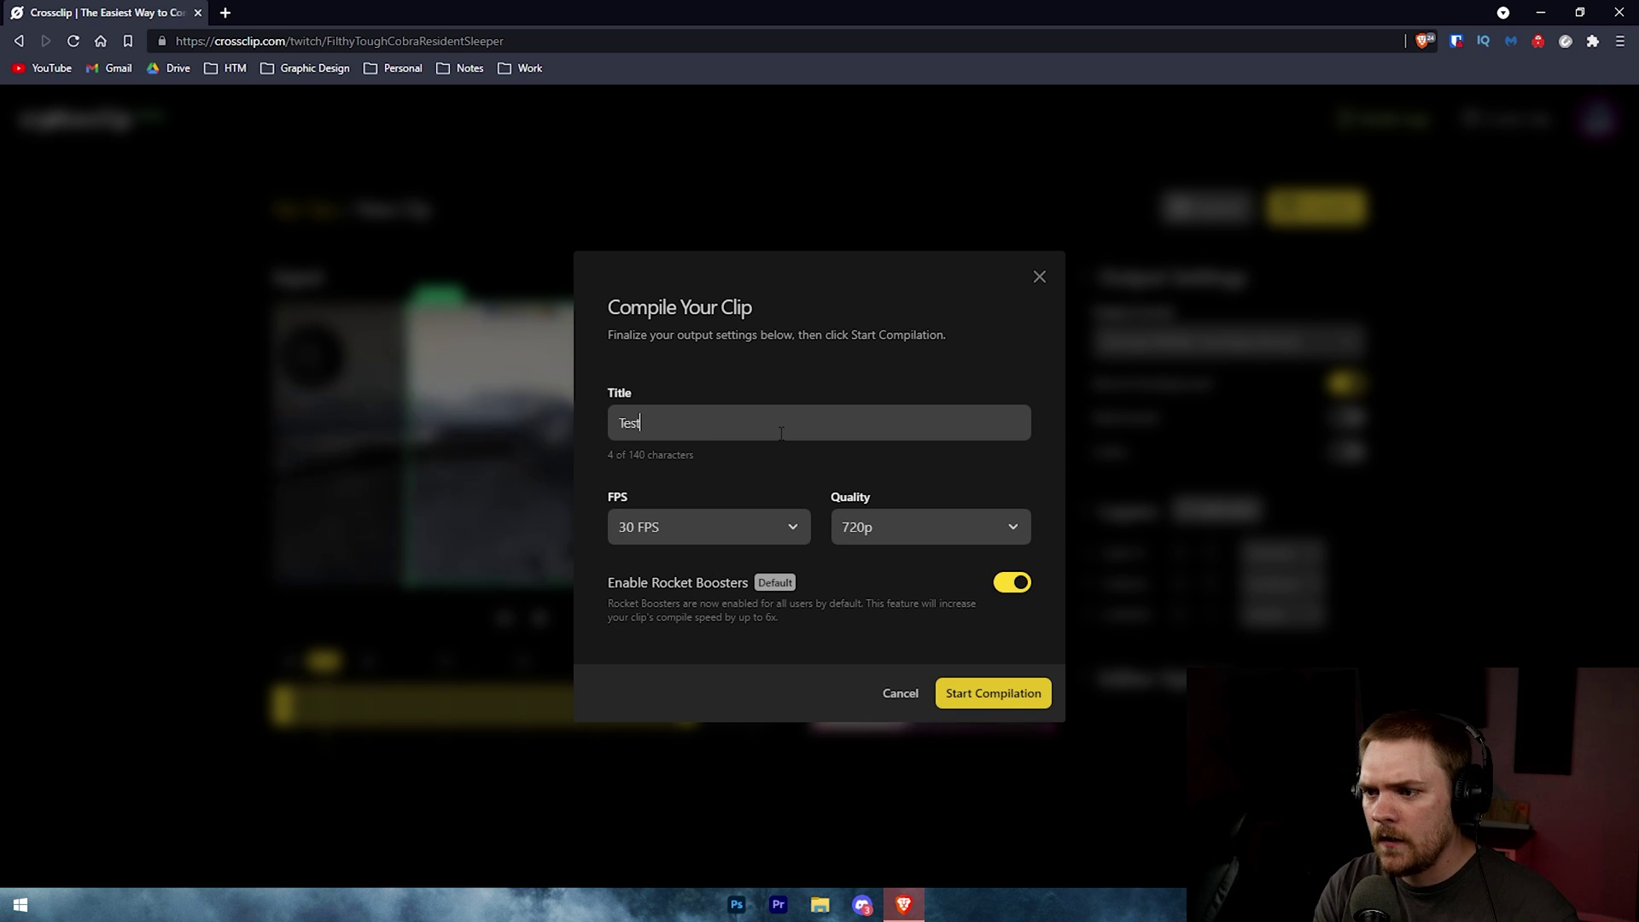
pyautogui.click(698, 533)
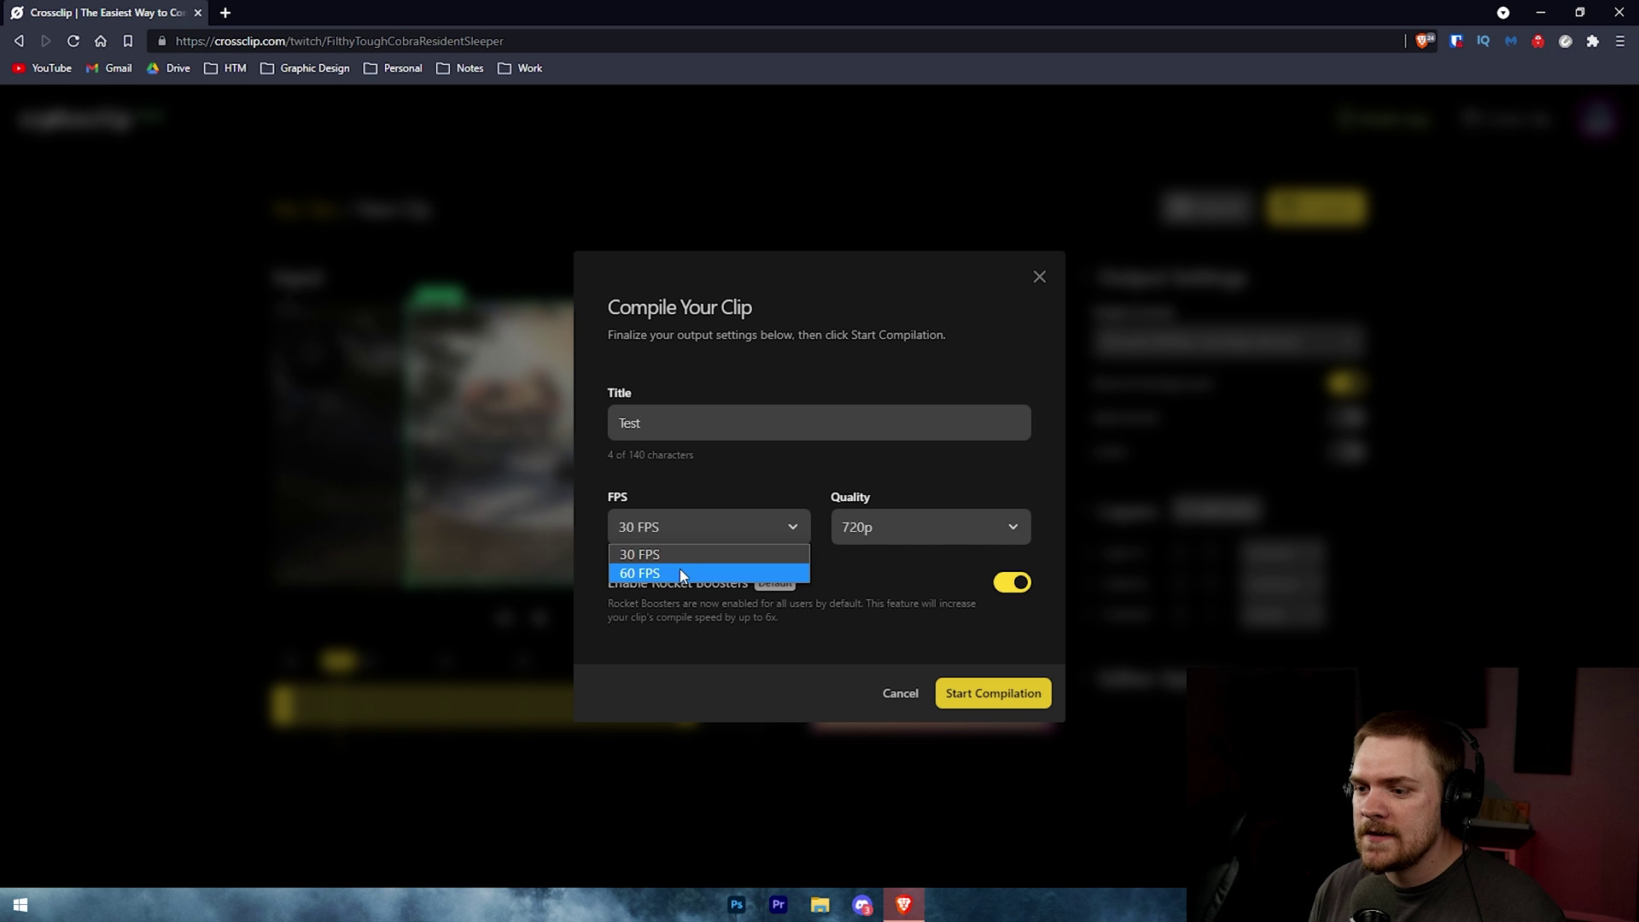
pyautogui.click(680, 569)
pyautogui.click(862, 536)
pyautogui.click(876, 573)
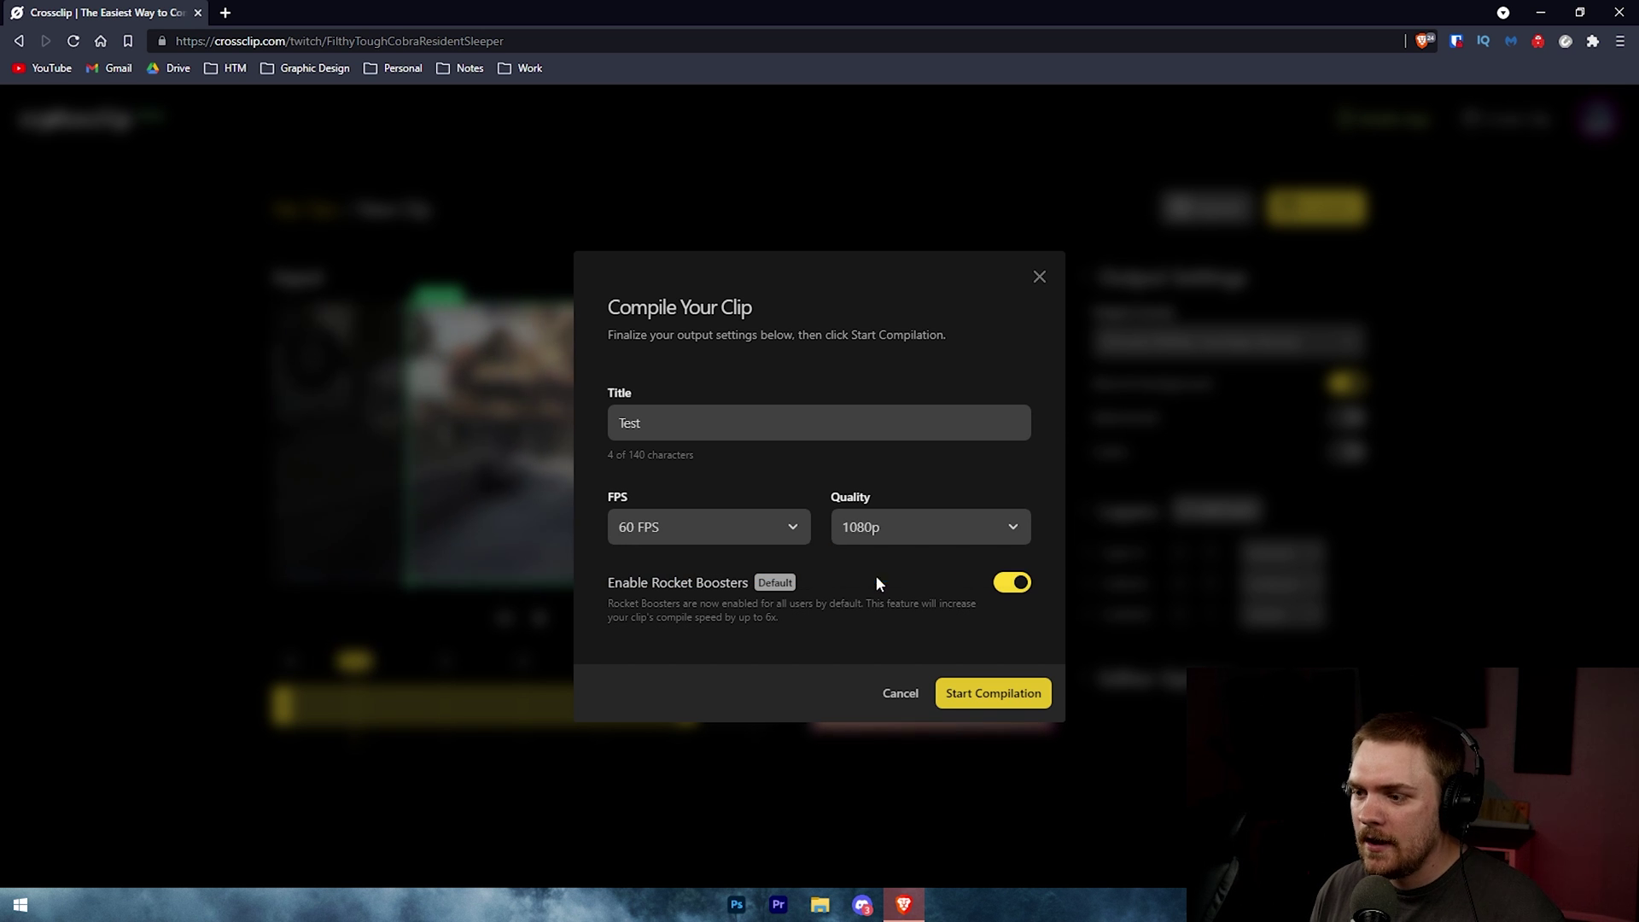
pyautogui.click(983, 698)
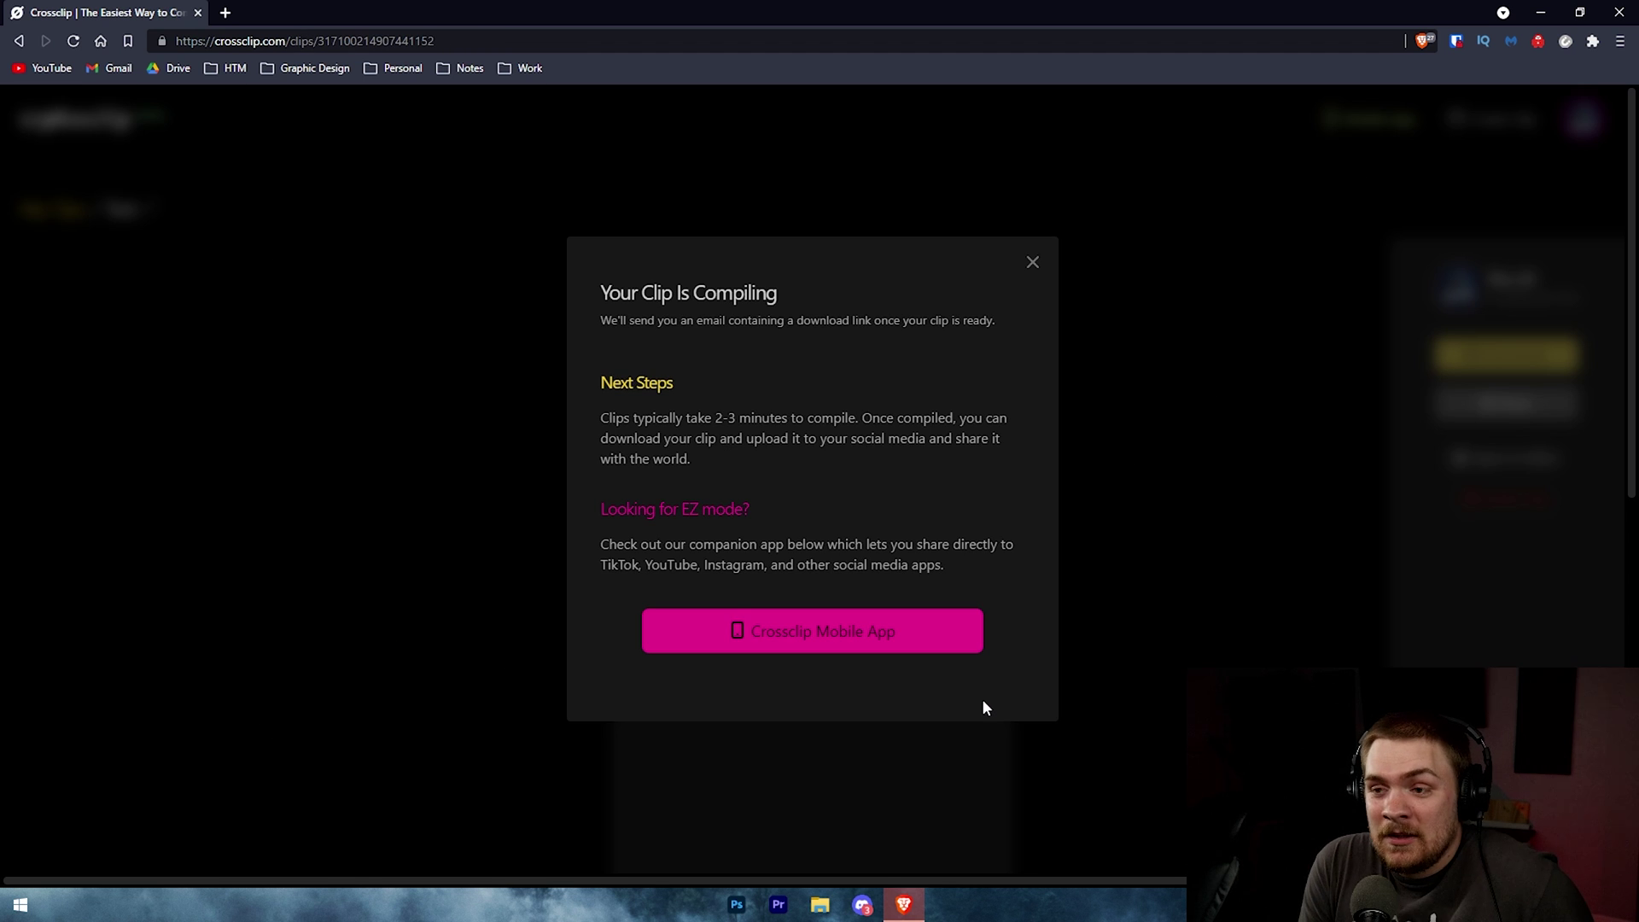